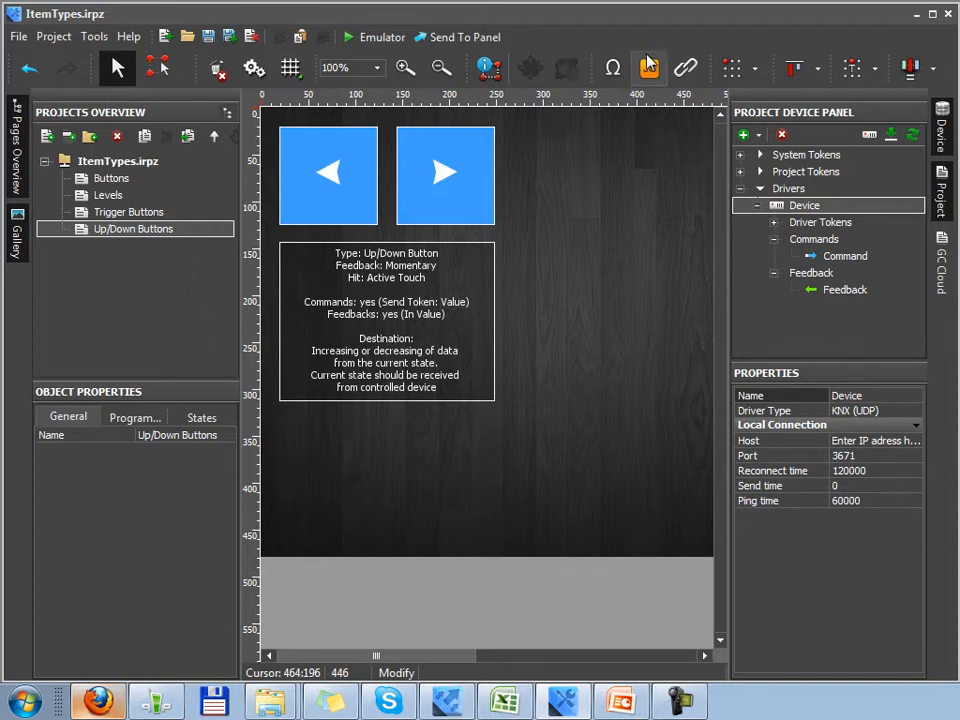
- Examine the left-arrow button's type, feedback, Up/Down Value and Max/Min Value properties
click(362, 172)
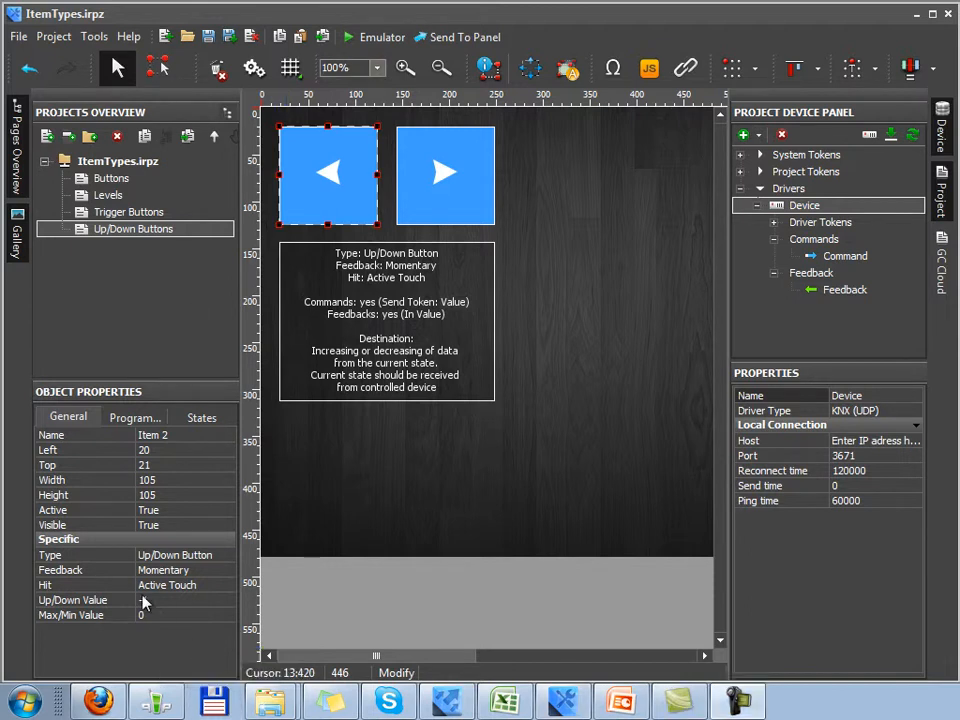
click(111, 556)
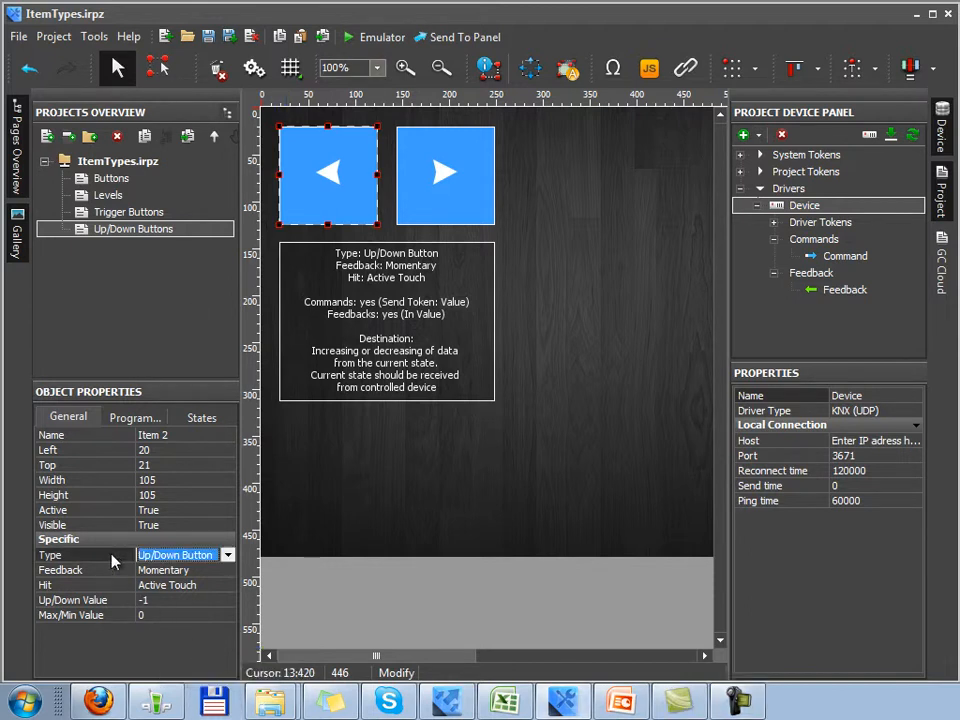
click(102, 569)
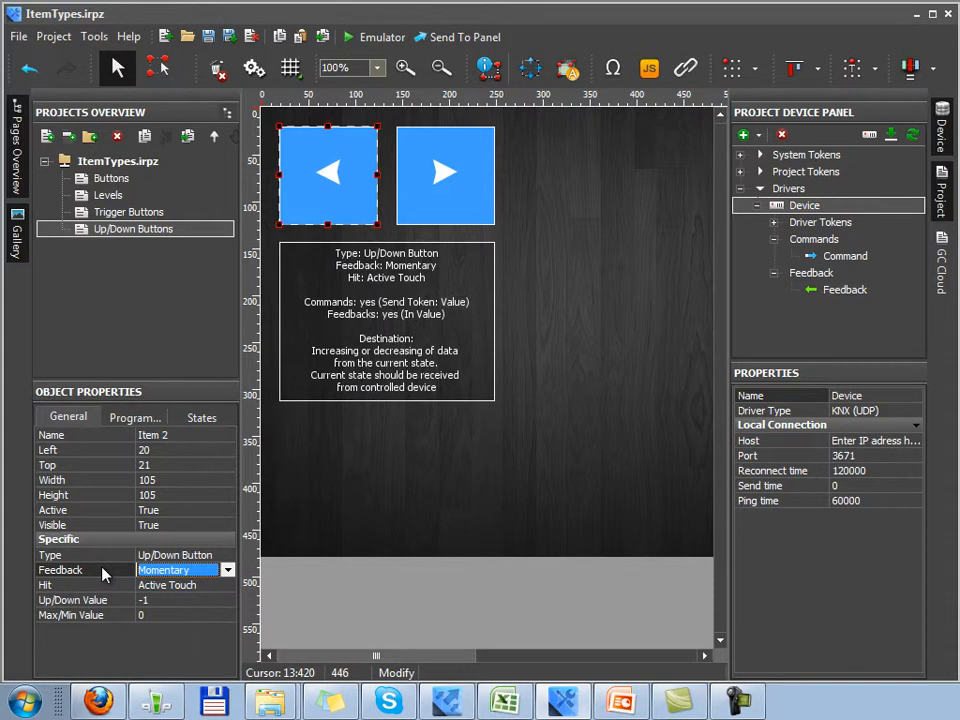
click(106, 601)
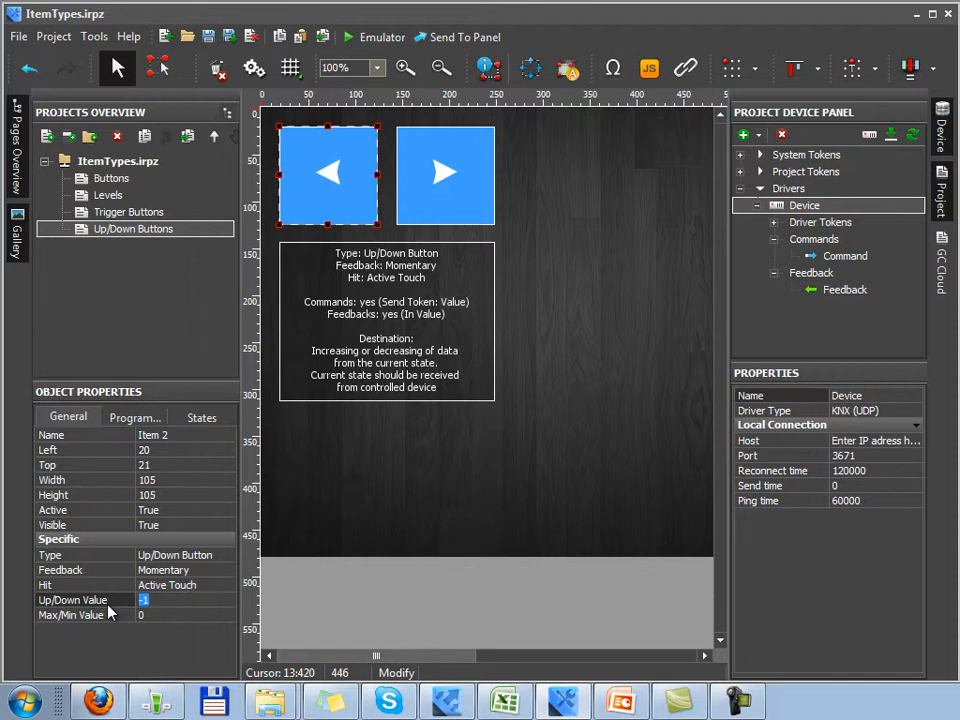
click(172, 615)
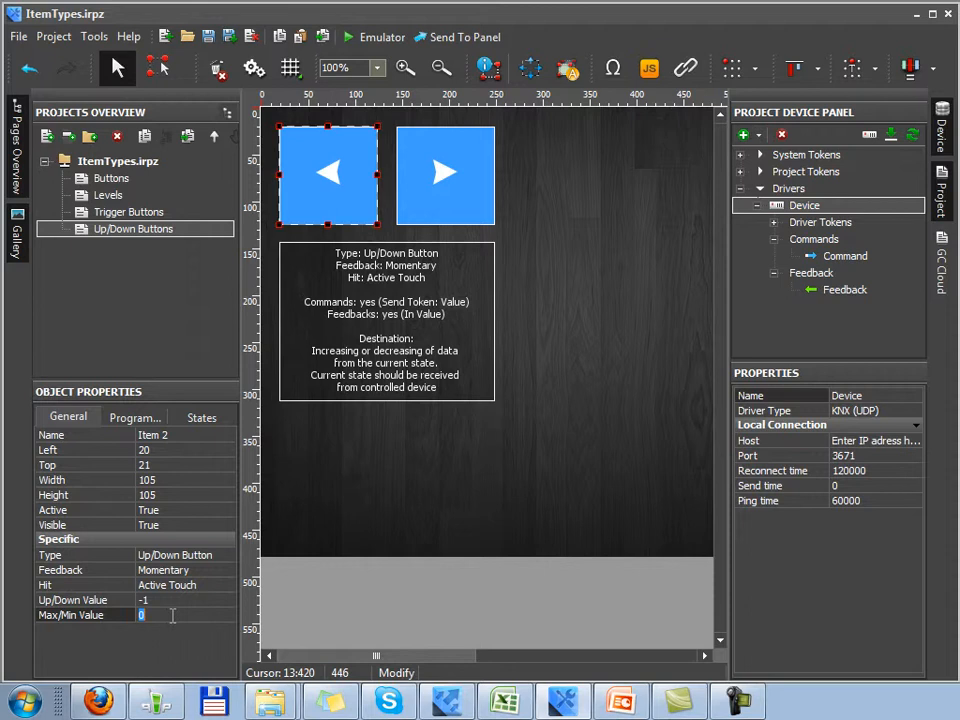
click(170, 599)
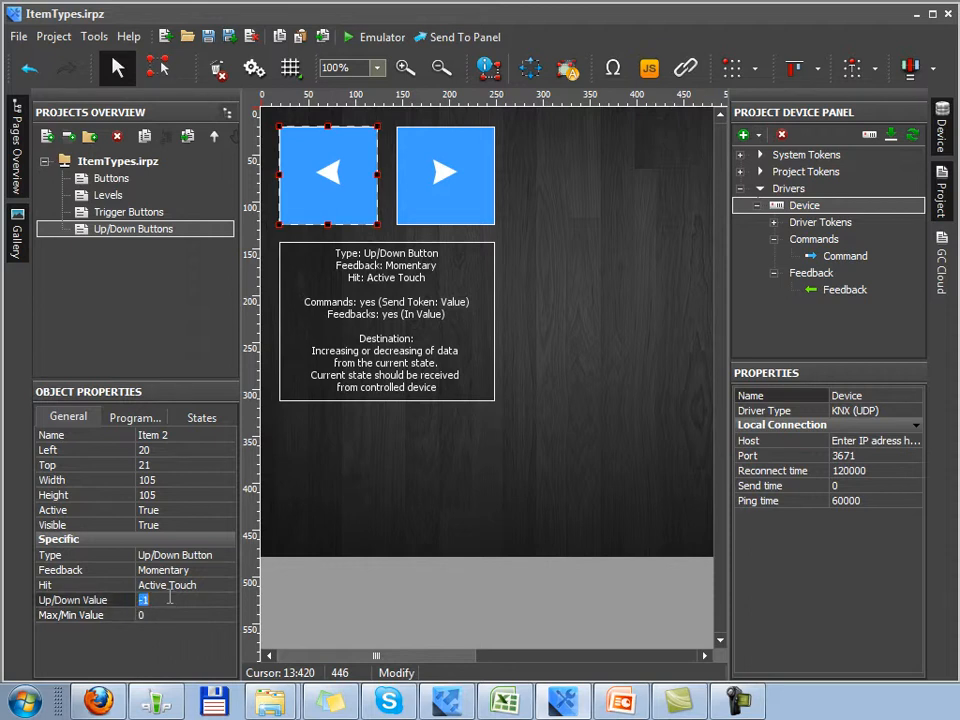
click(175, 618)
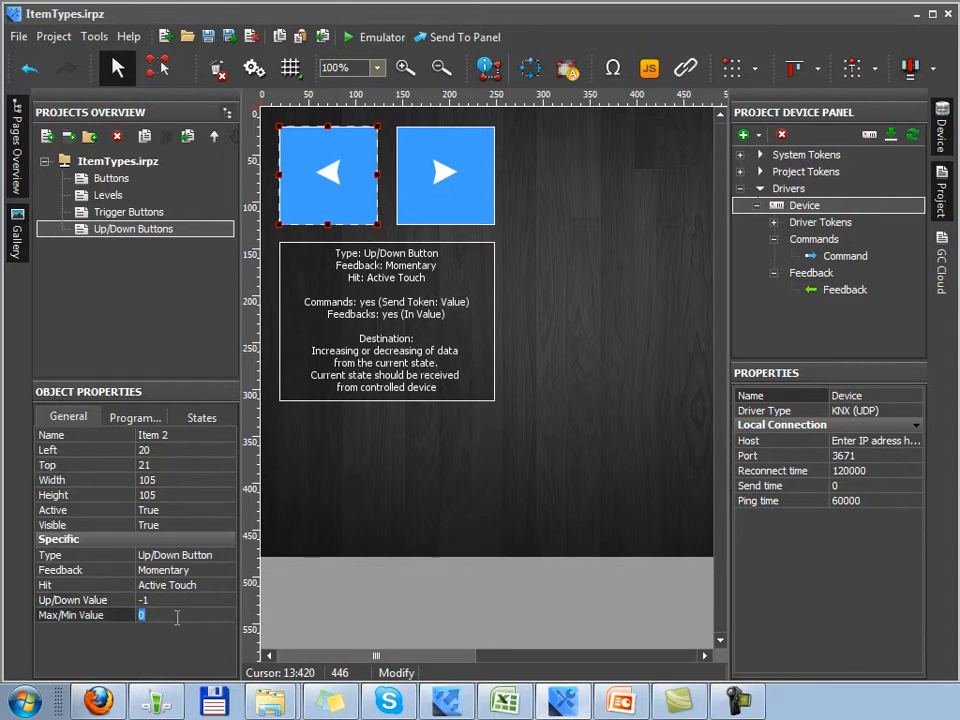
- Examine the right-arrow button's Up/Down Value and Max/Min Value, and compare them with the left-arrow button's
click(435, 211)
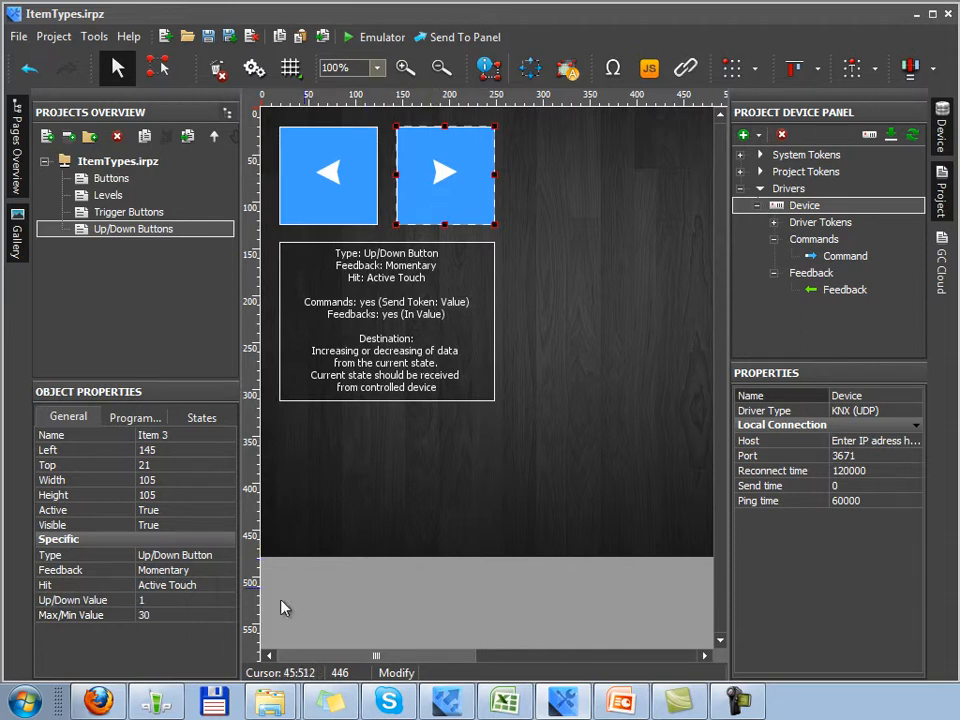
click(205, 599)
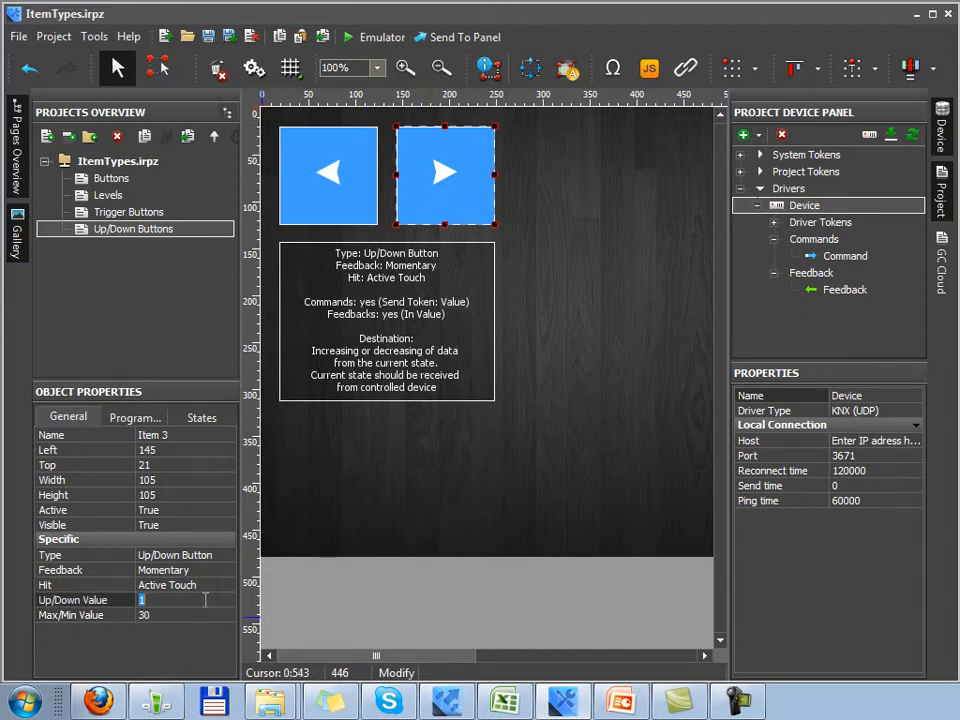
click(200, 615)
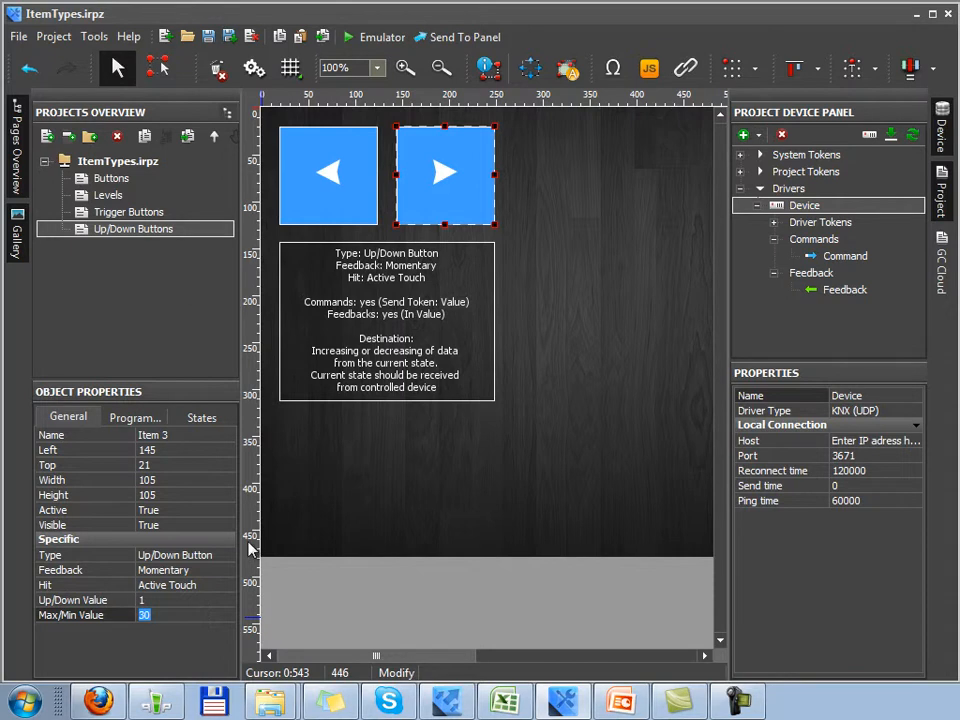
click(356, 185)
click(434, 181)
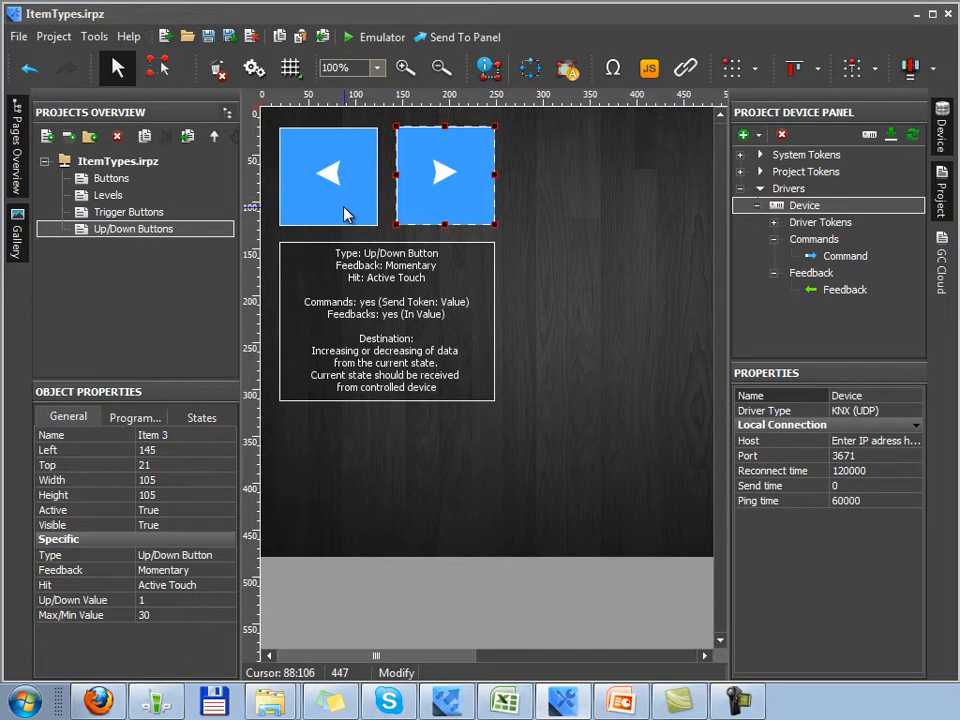
click(345, 214)
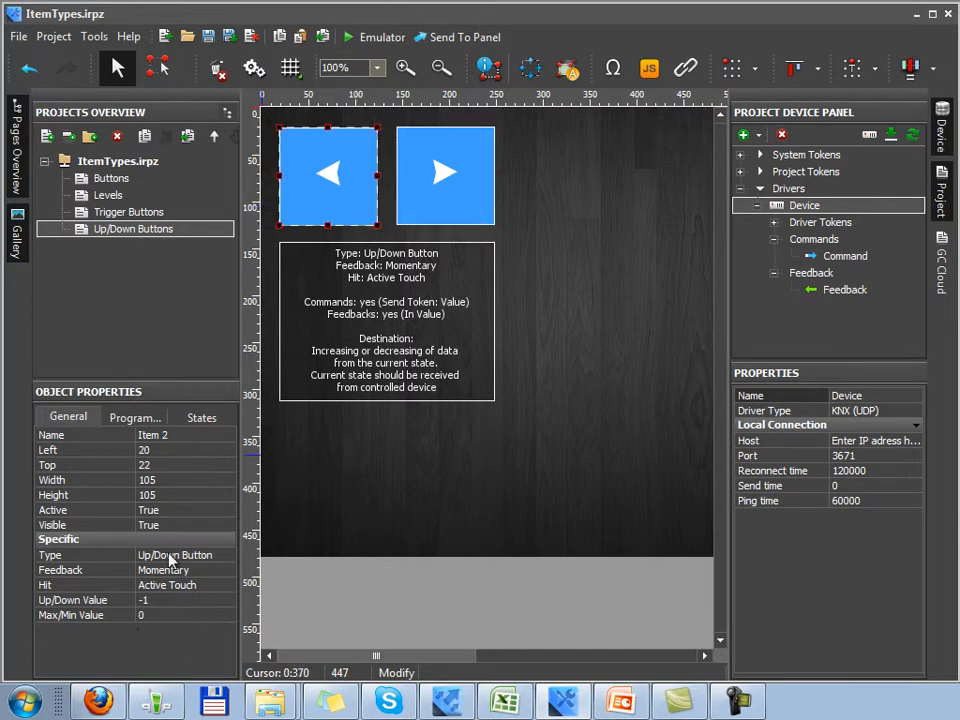
- Assign the device's Command to the right-arrow button as a Send Token action using the token UI.Up/Down Buttons.Item 3.Value
click(424, 213)
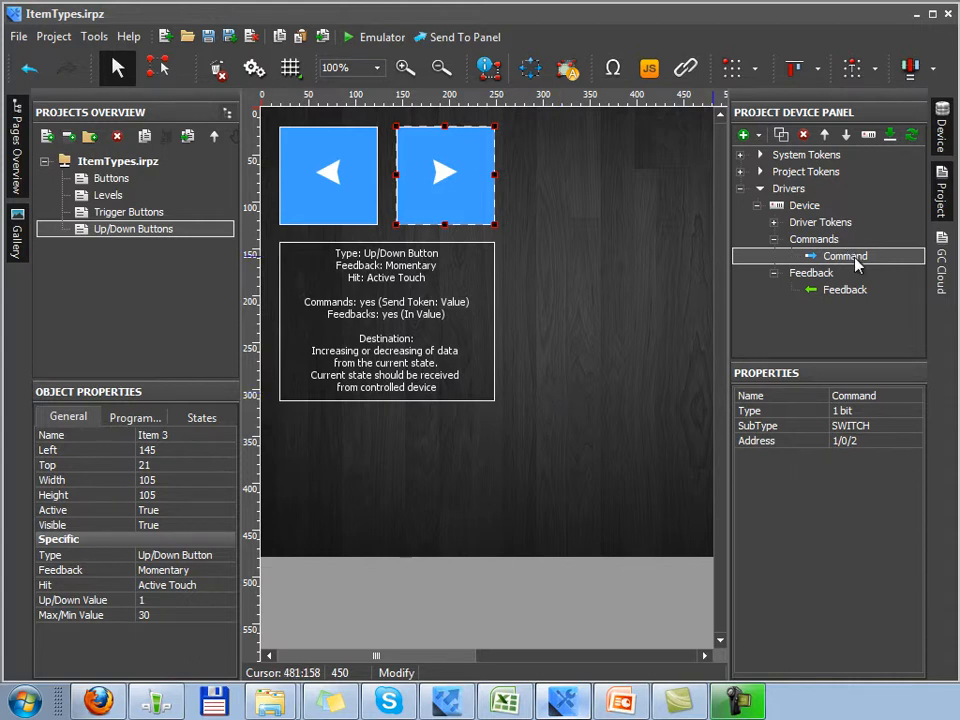
drag(857, 262, 447, 177)
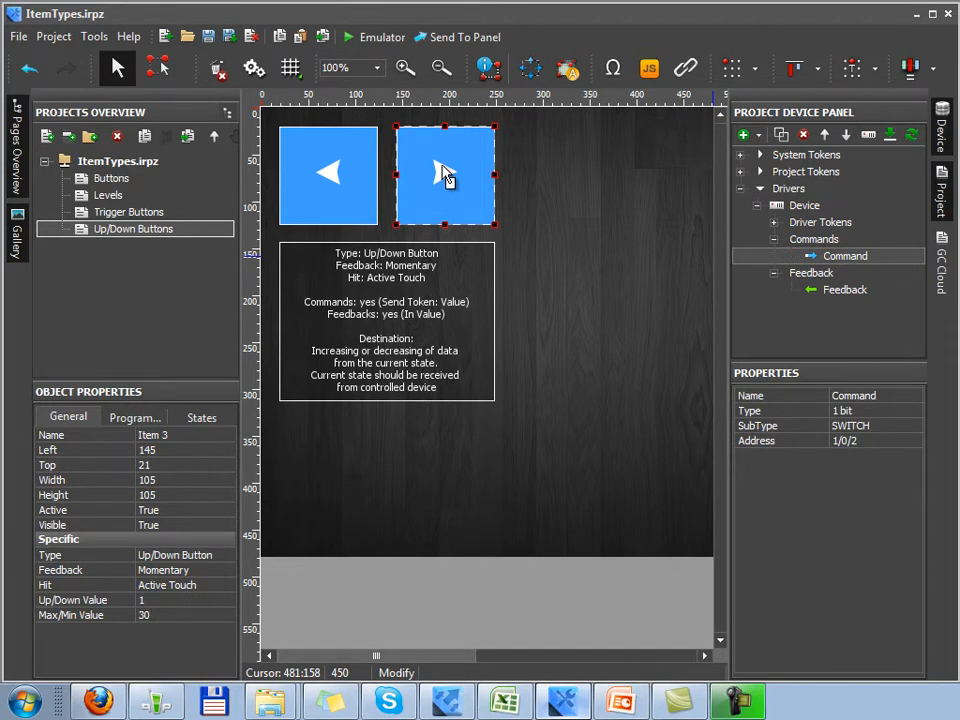
drag(447, 175, 446, 174)
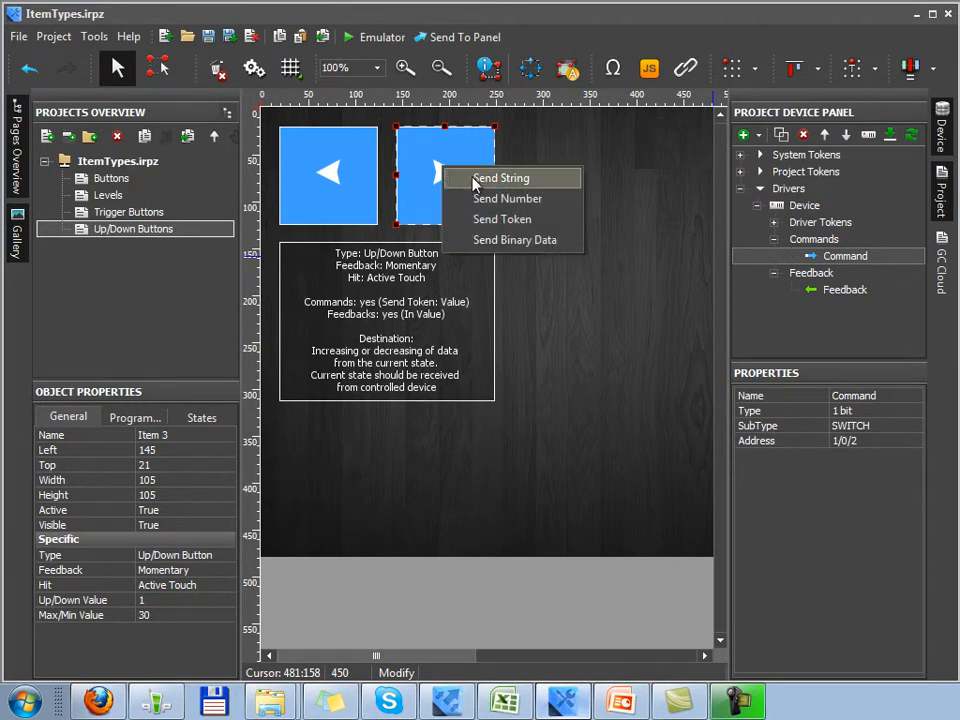
click(566, 224)
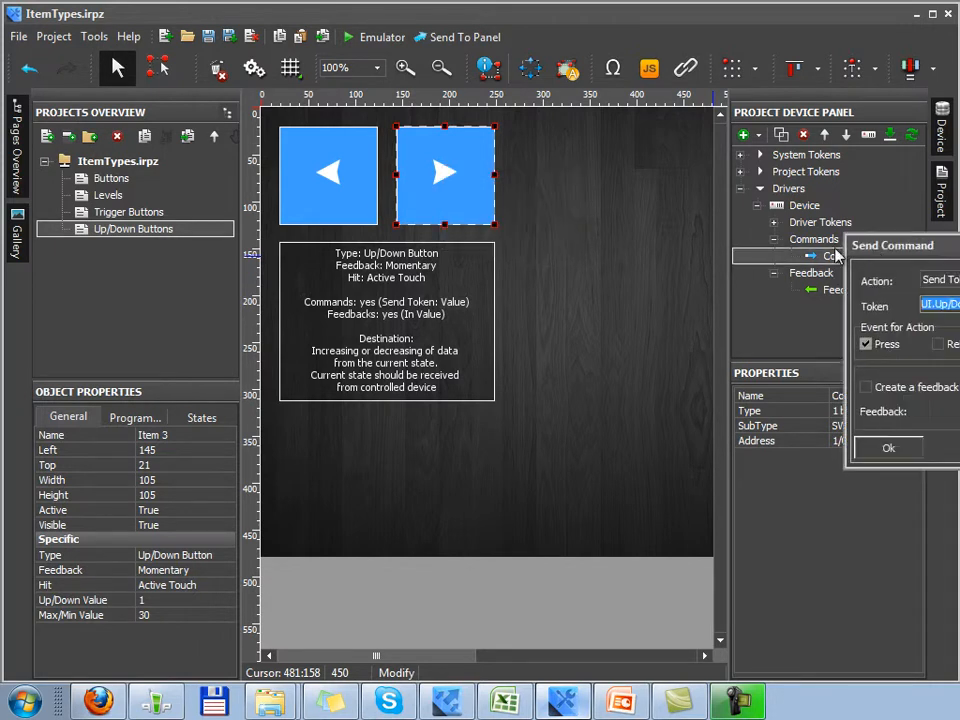
drag(867, 247, 393, 204)
drag(604, 261, 580, 258)
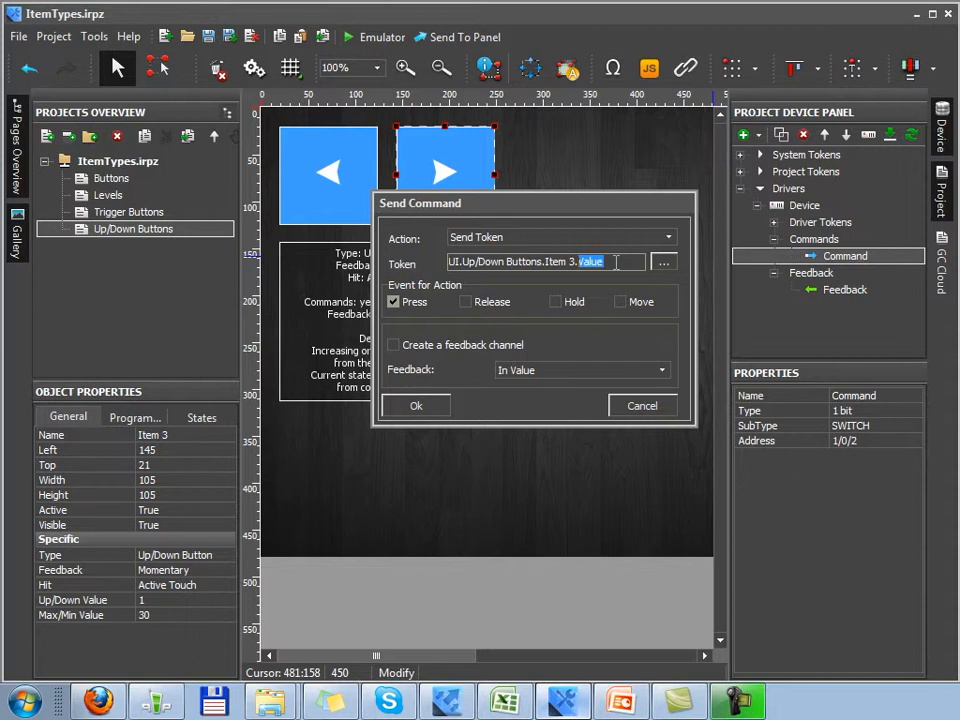
drag(617, 262, 577, 261)
- Create a feedback channel of type In Value for the right-arrow button and accept the Send Command settings
click(600, 374)
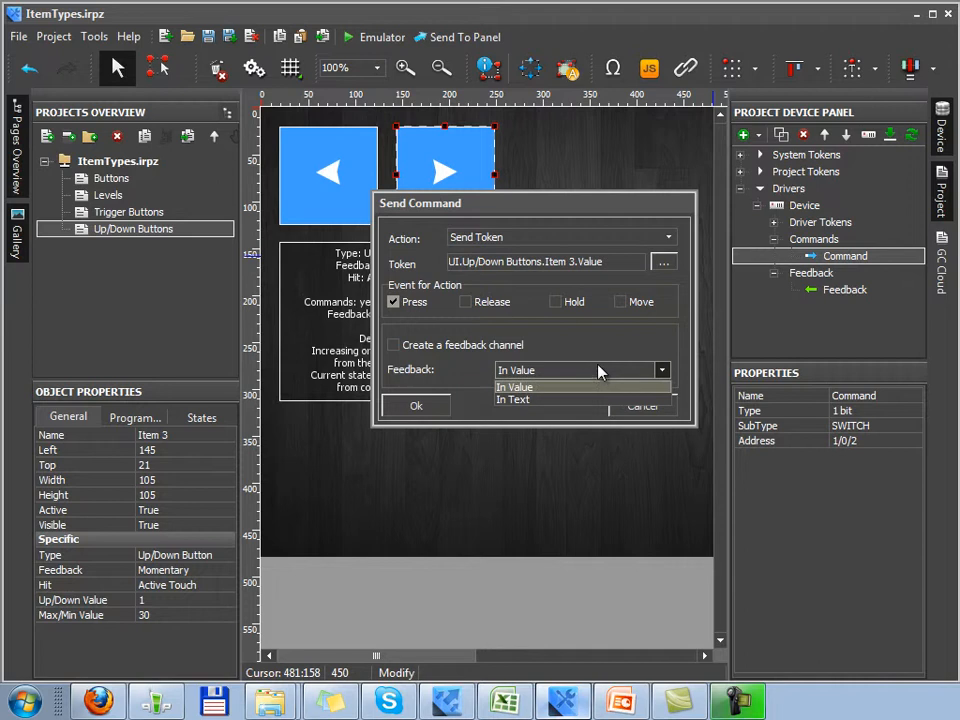
click(600, 372)
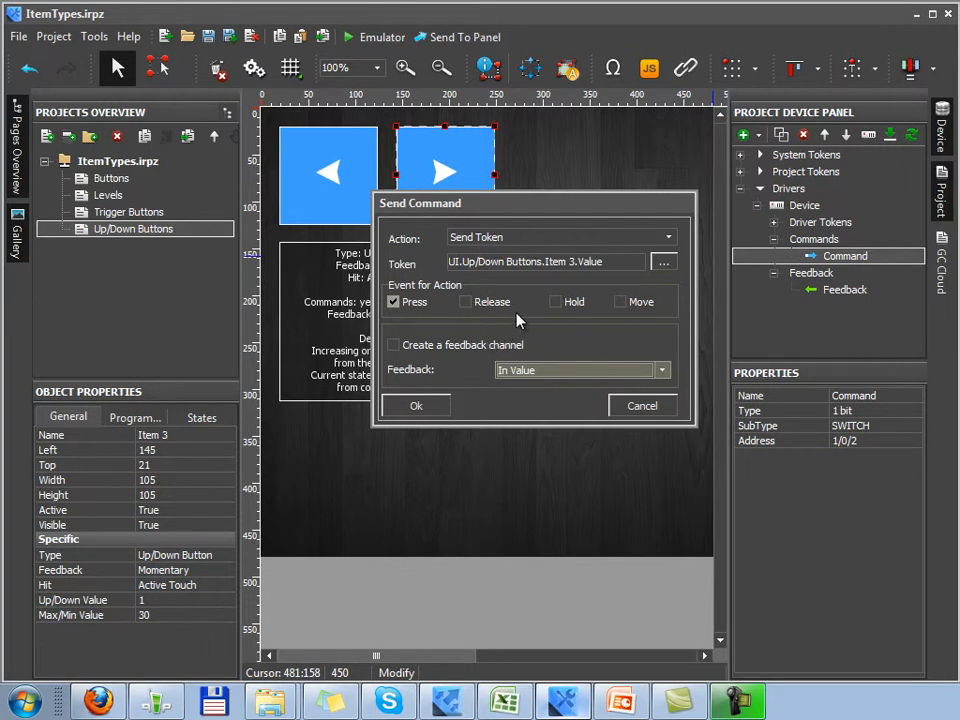
click(410, 346)
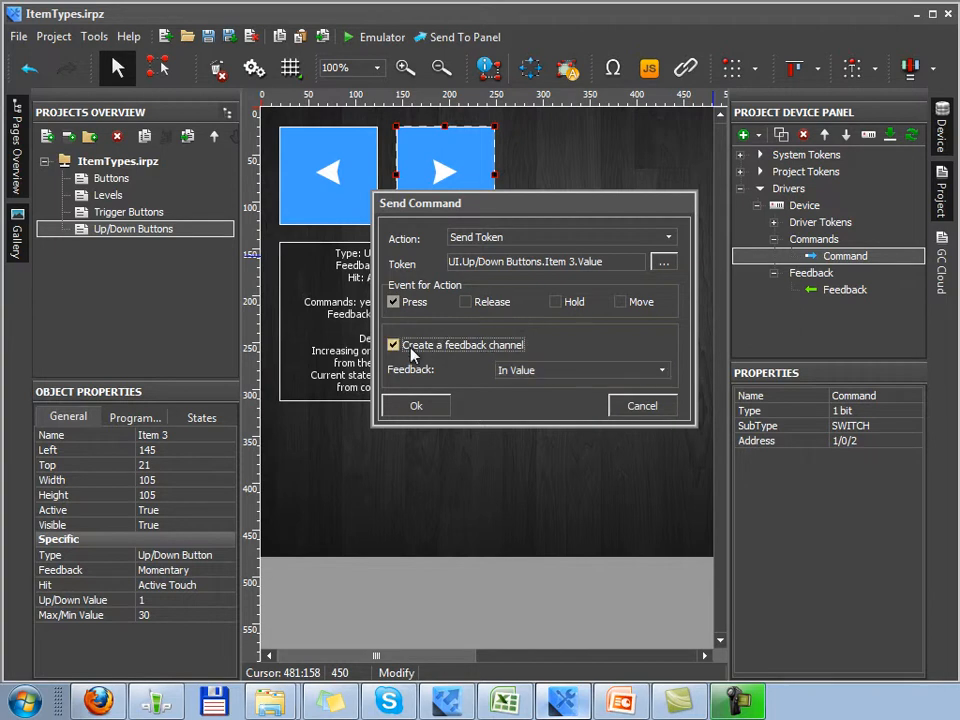
click(416, 406)
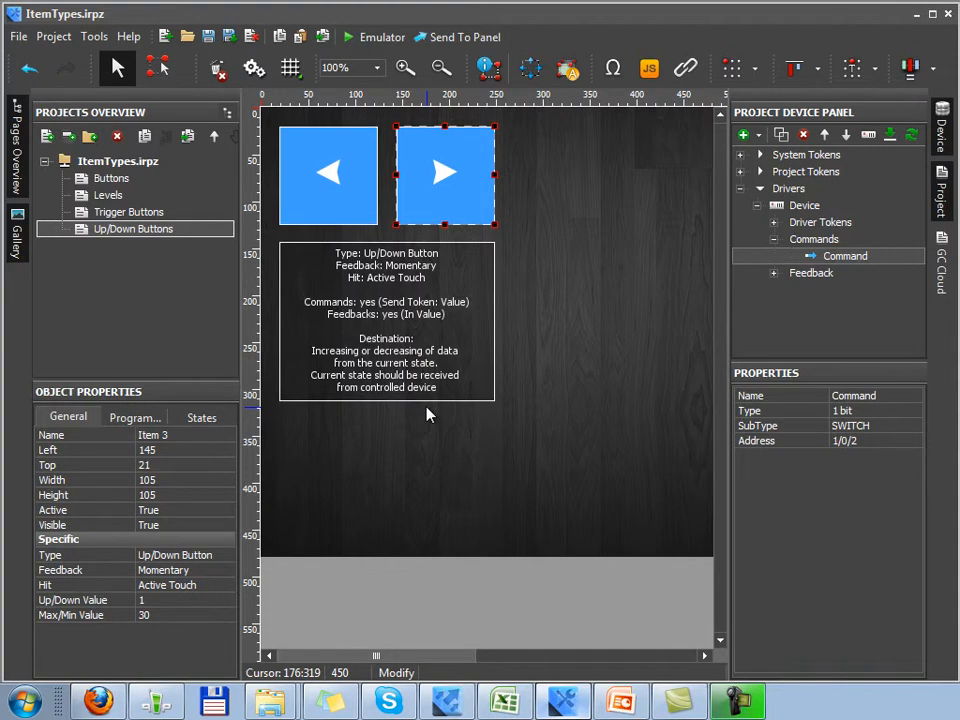
- Check the device's feedback channels and the right-arrow button's programmed relation and press command
click(773, 273)
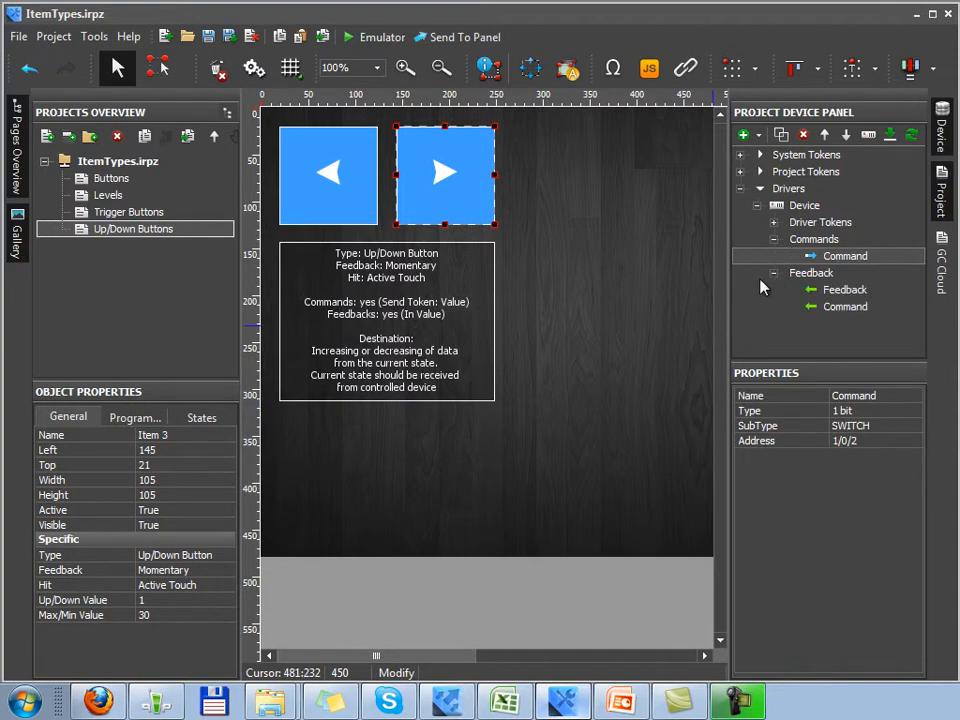
click(137, 417)
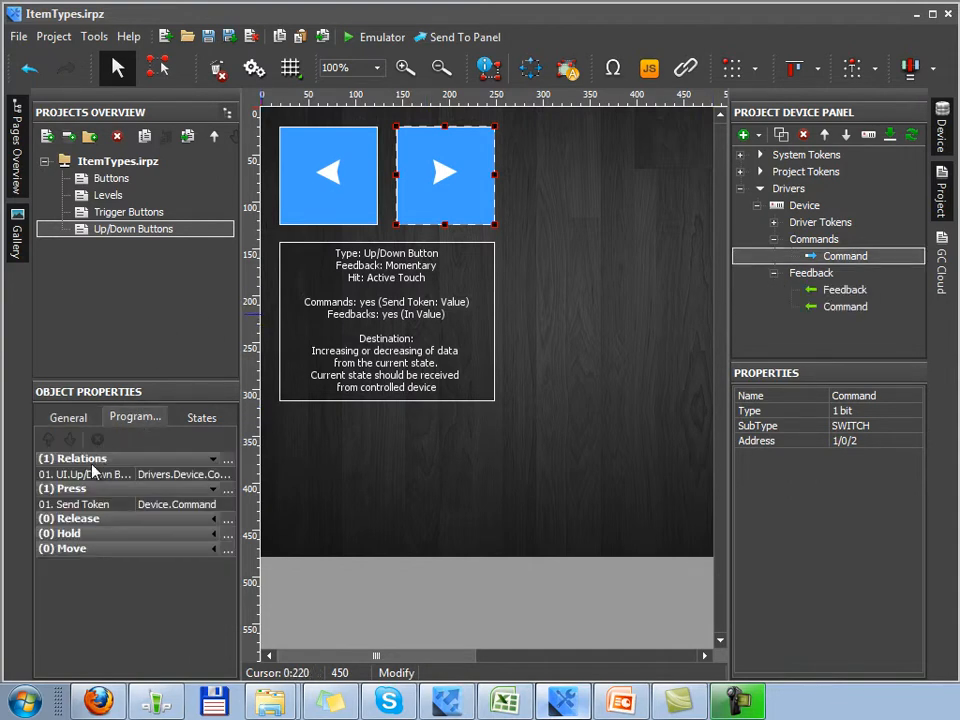
click(95, 504)
click(90, 475)
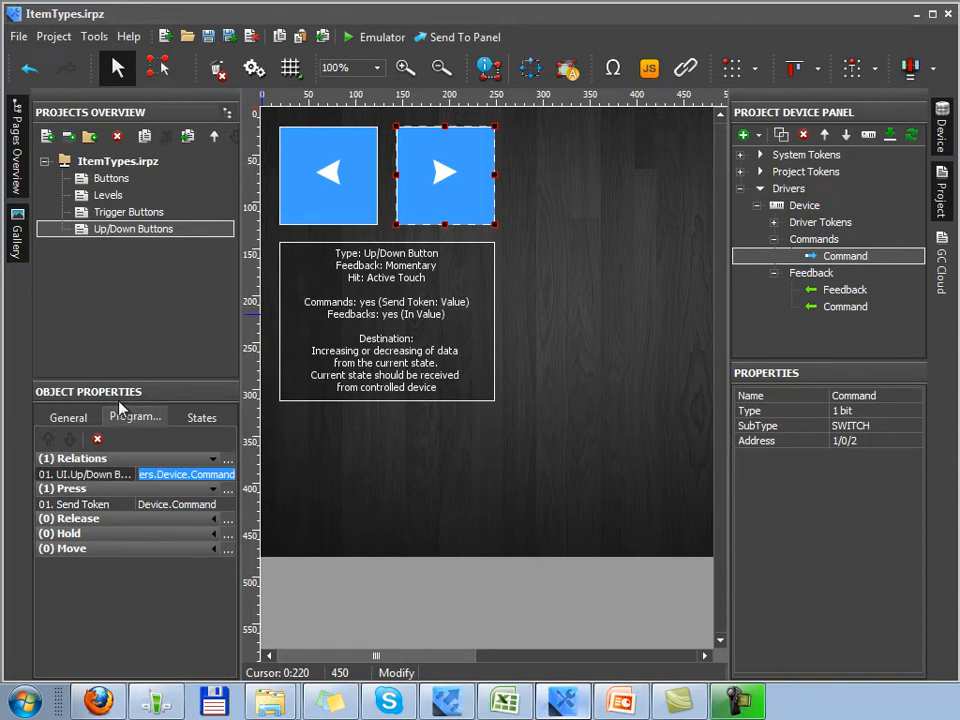
- Assign the device's Command to the left-arrow button as a Send Token action on Press, using UI.Up/Down Buttons.Item 2.Value
drag(836, 260, 322, 199)
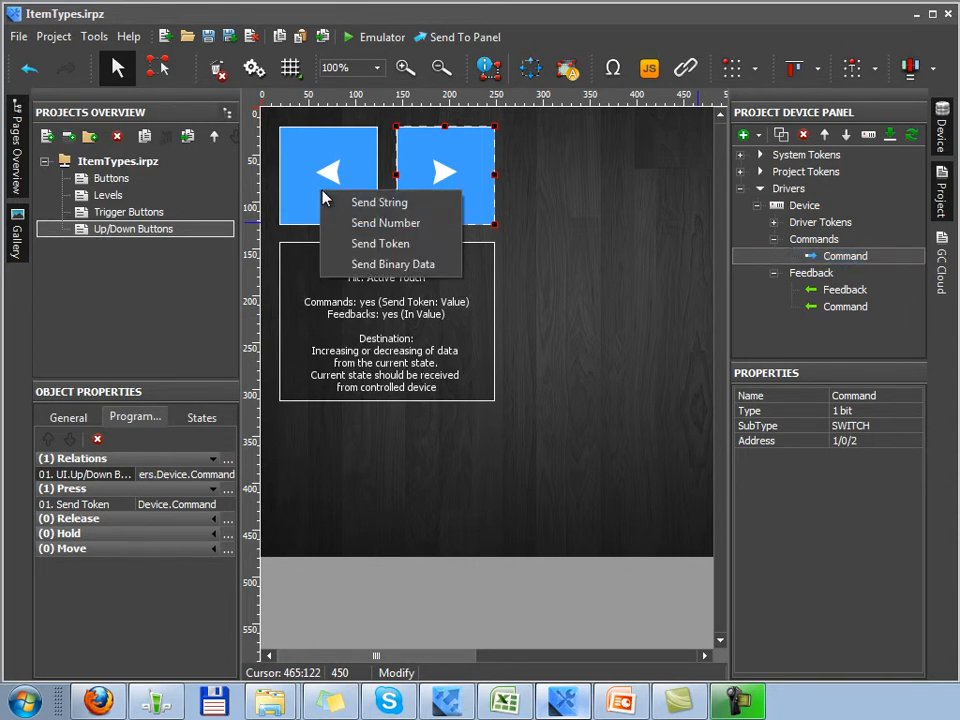
click(419, 247)
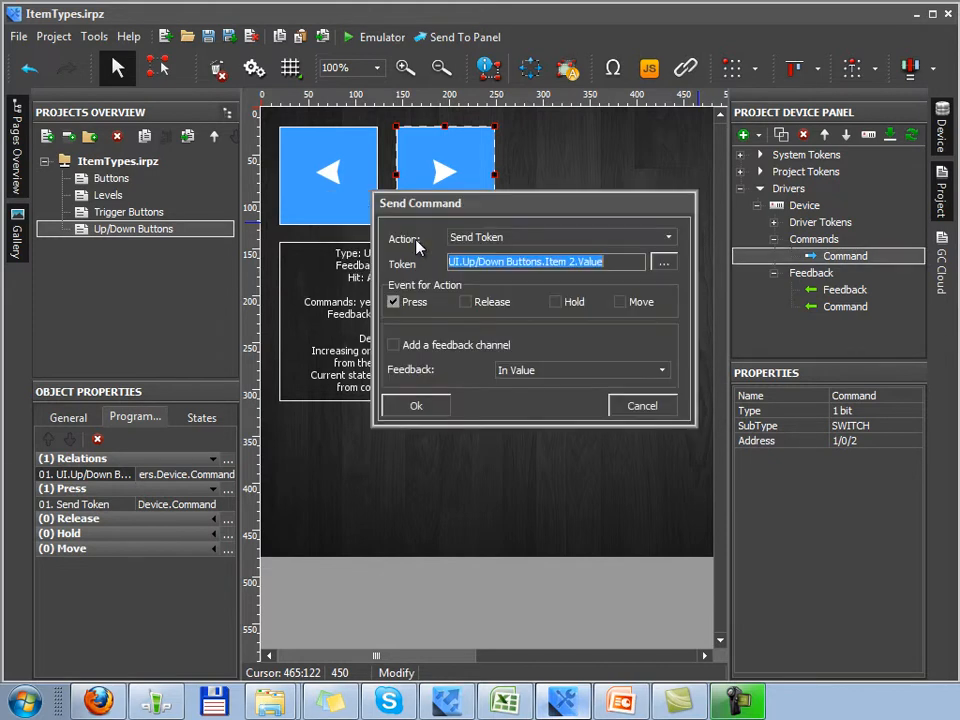
click(625, 262)
drag(625, 262, 576, 262)
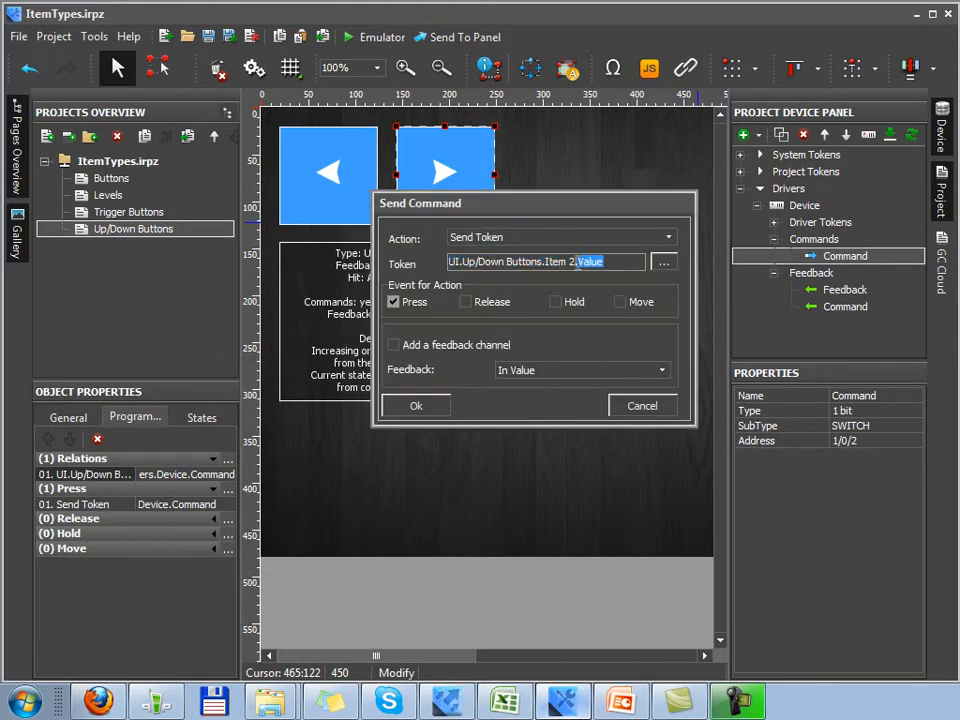
click(416, 313)
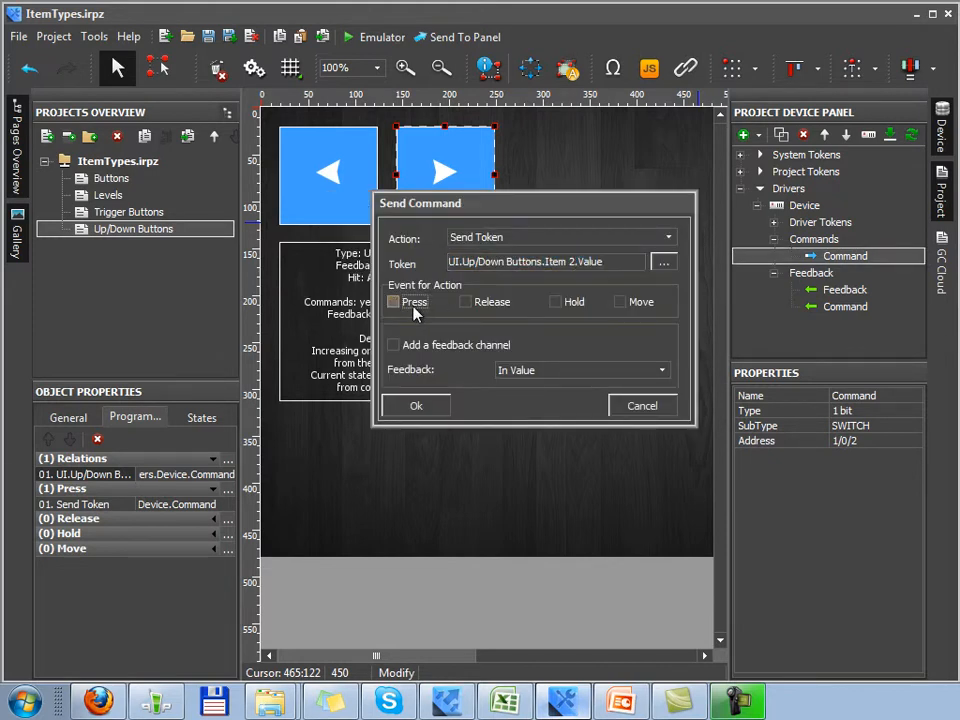
click(416, 313)
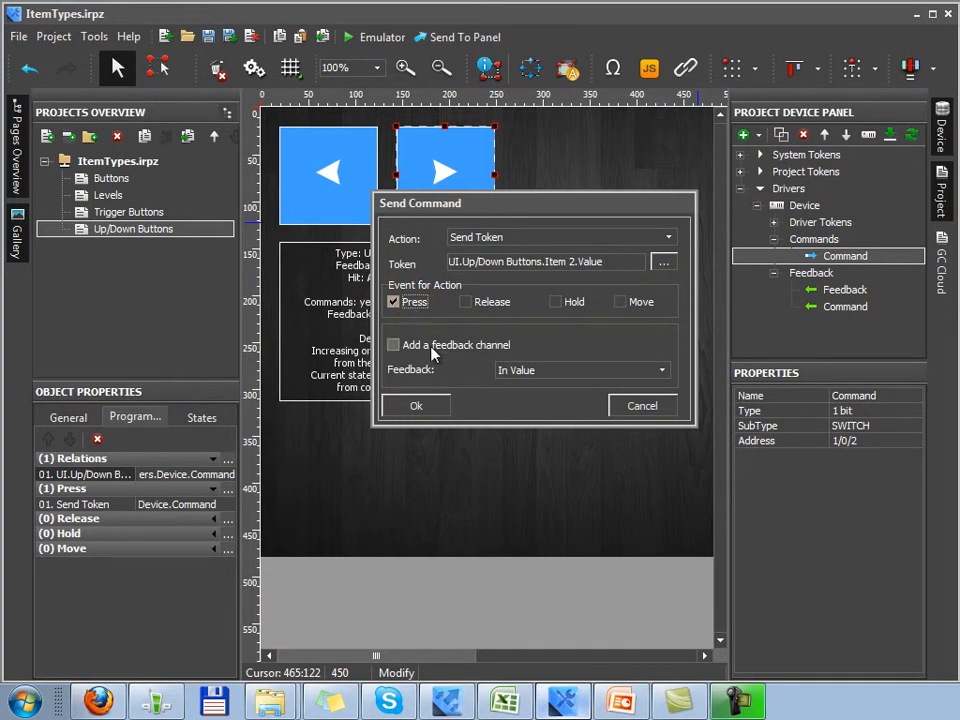
- Add an In Value feedback channel for the left-arrow button and accept the Send Command settings
click(432, 350)
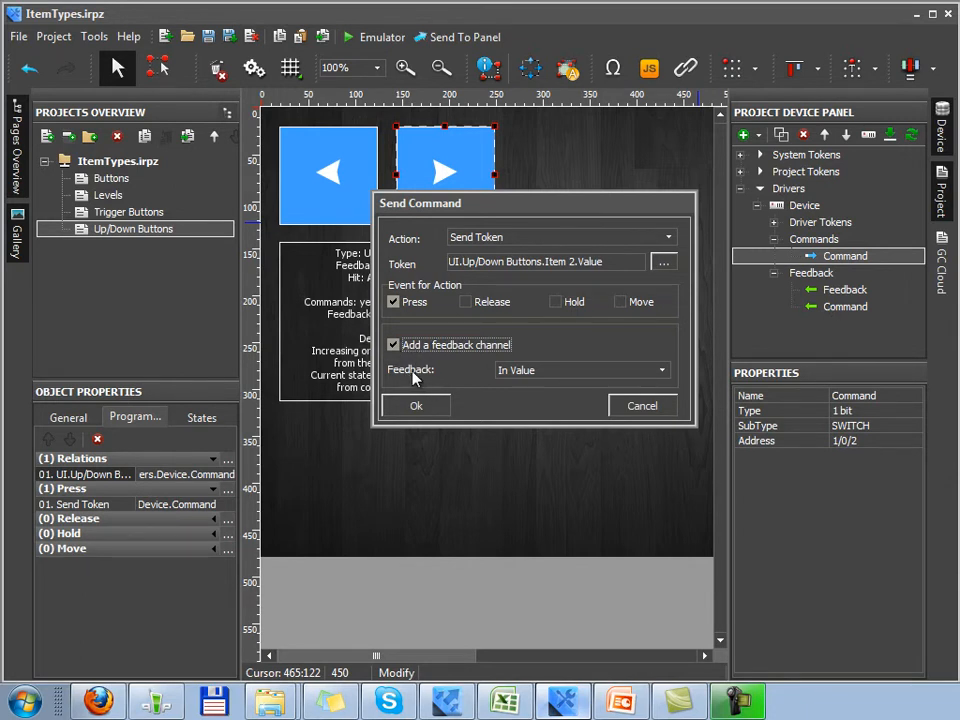
click(573, 380)
click(573, 380)
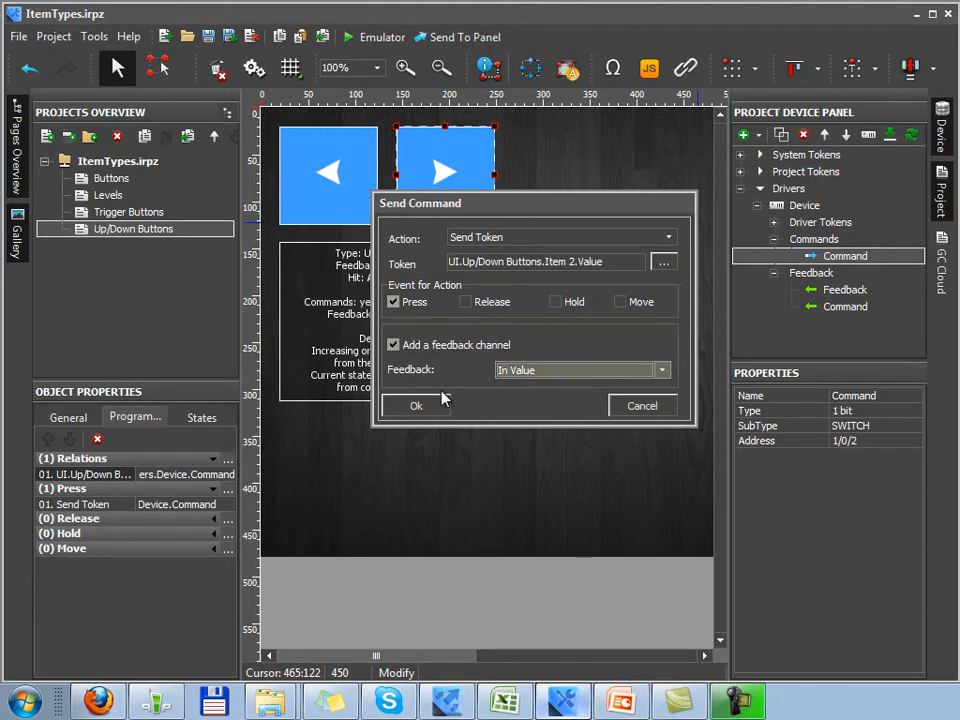
click(416, 405)
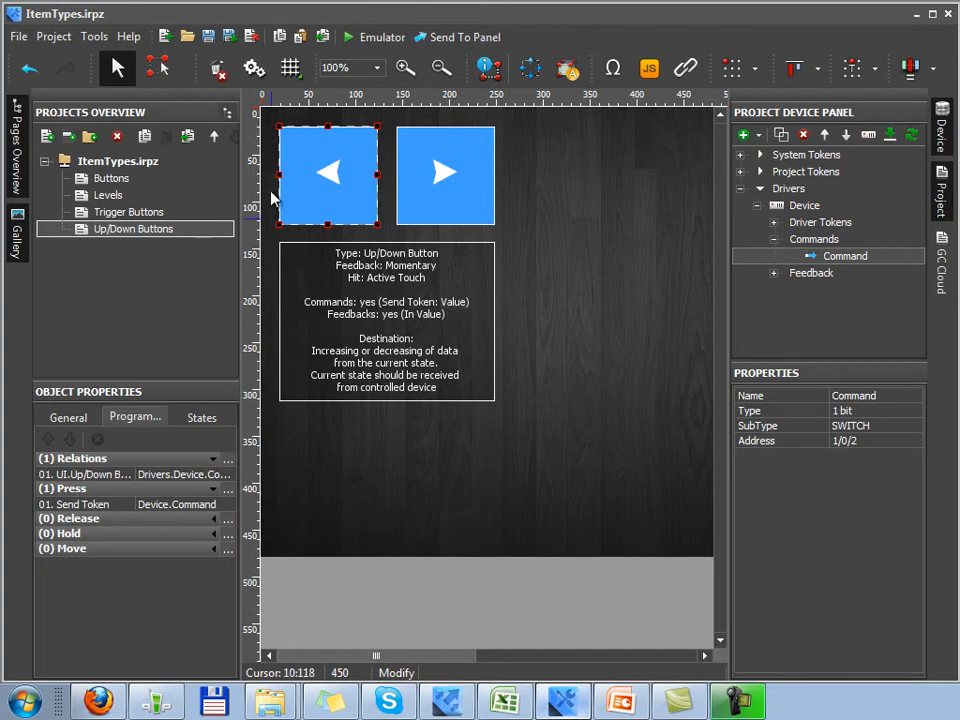
- Draw a new item about 230 wide and 35 high directly below the description box, and show its general properties
click(157, 67)
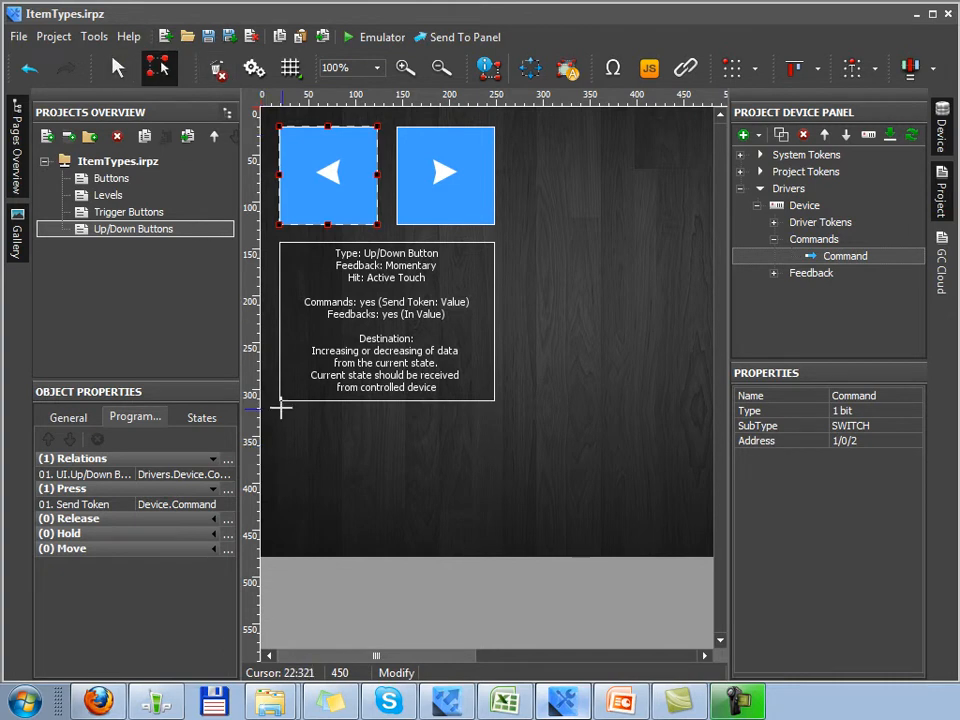
drag(279, 410, 494, 444)
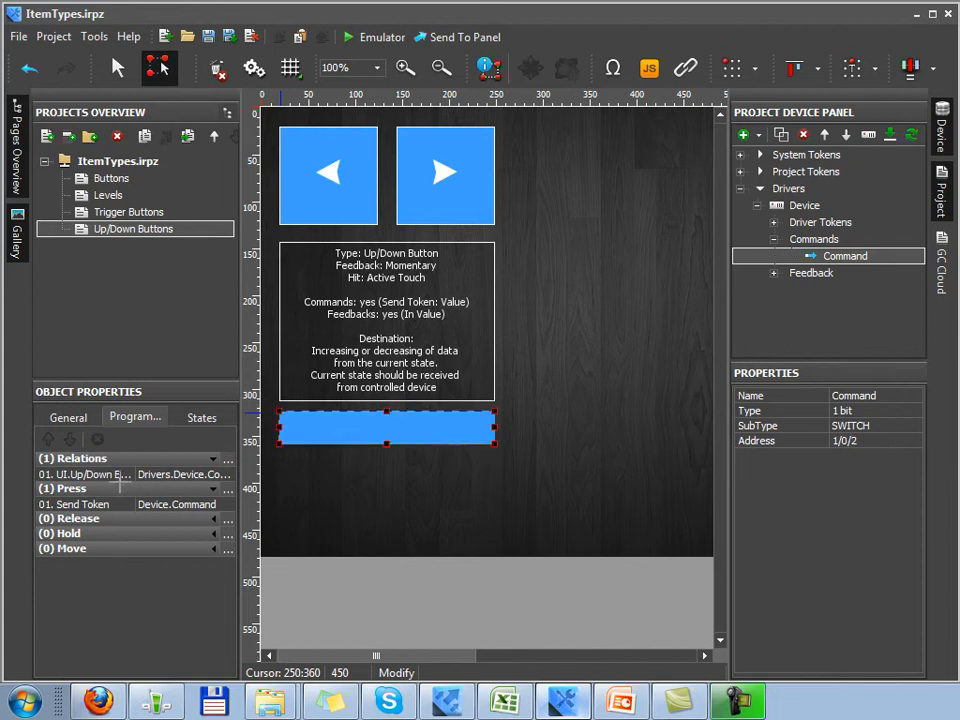
click(68, 417)
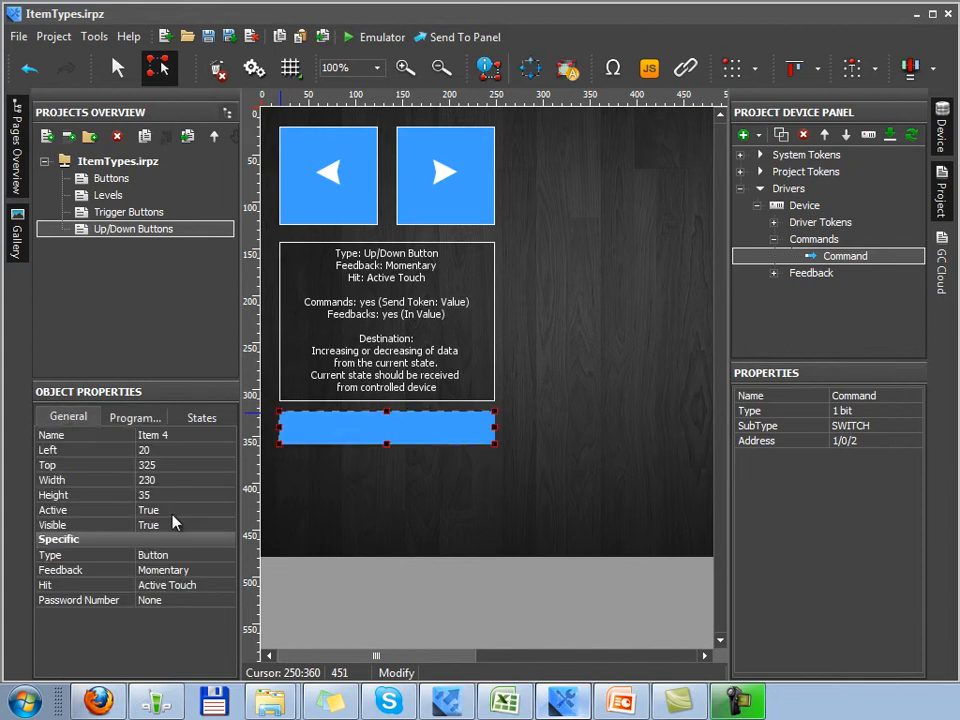
- Set the new item's feedback to Channel and change its type to Level
click(227, 569)
click(193, 598)
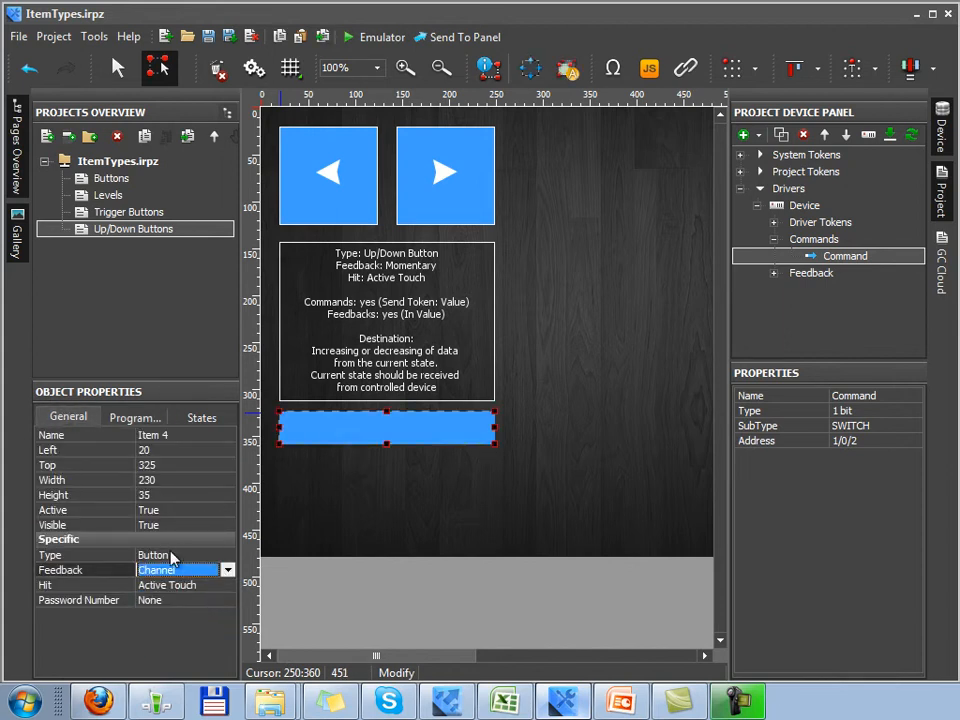
click(220, 555)
click(180, 586)
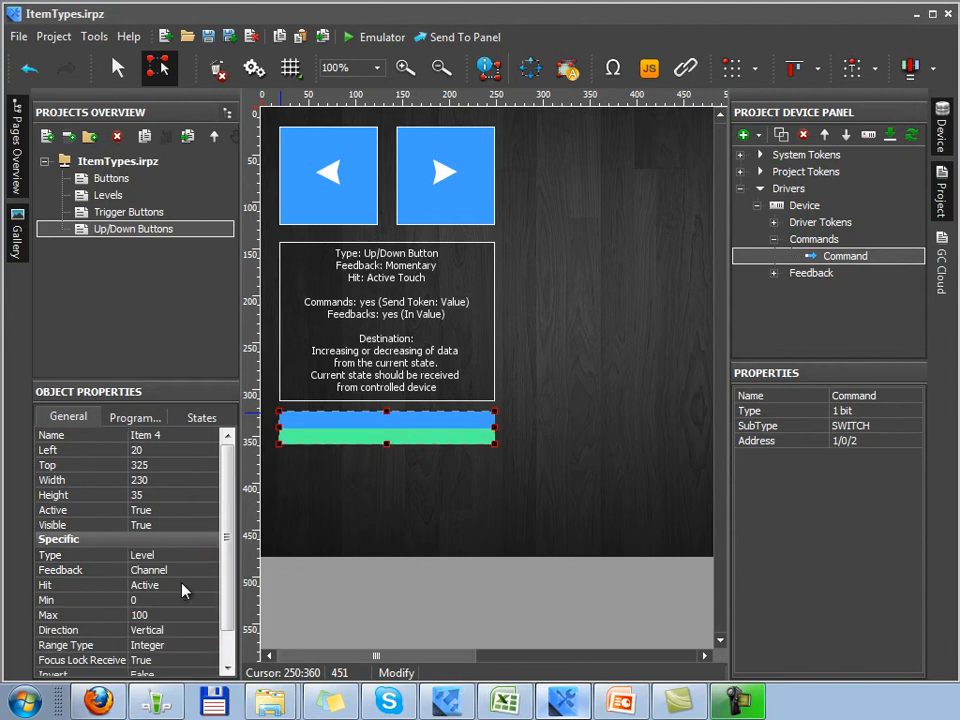
- Set the level's direction to Horizontal and its maximum value to 30
click(188, 630)
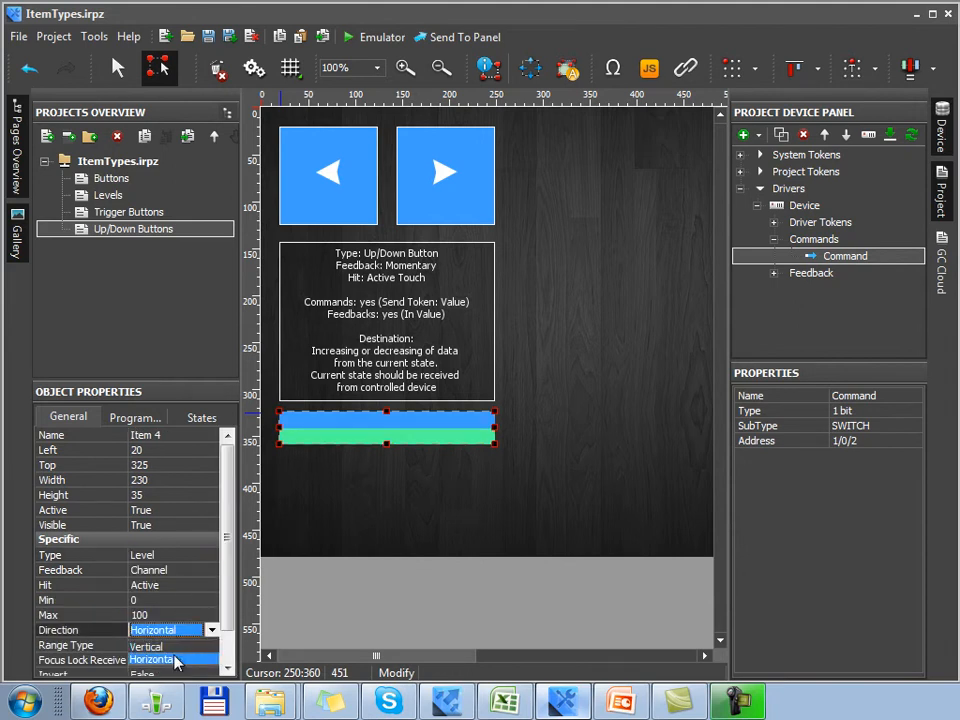
click(178, 660)
click(175, 615)
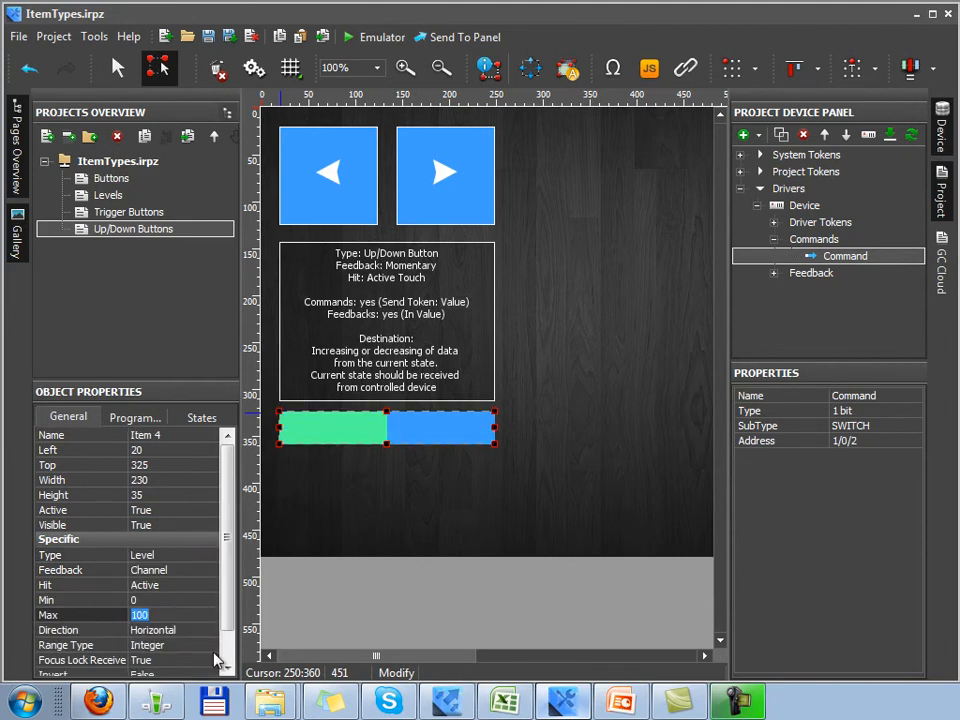
text(30)
key(Return)
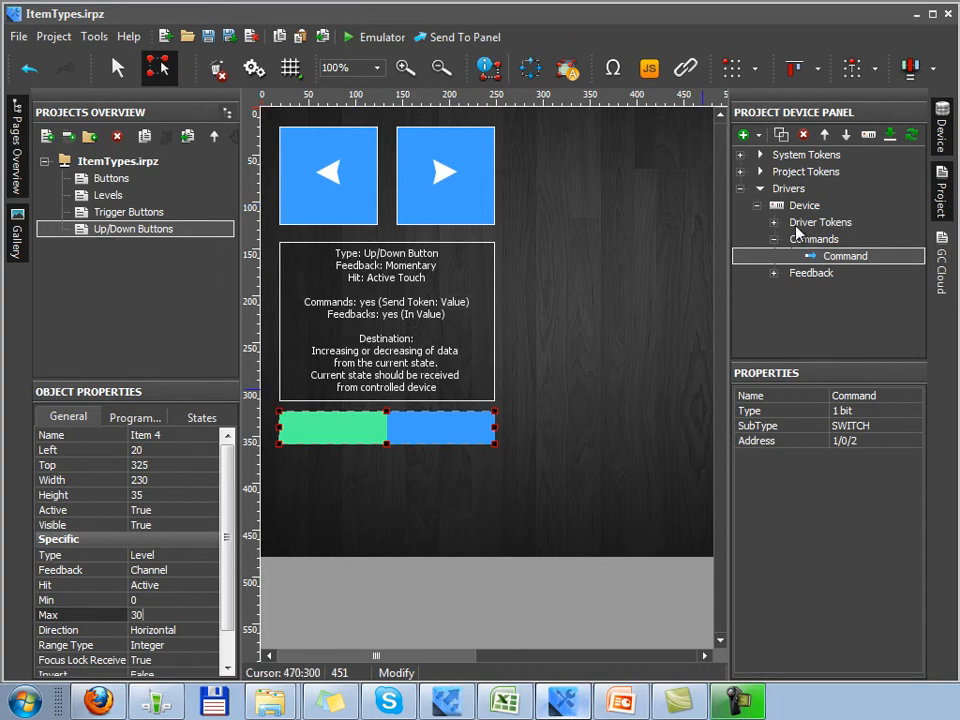
- Assign the device's Command to the level as a Send Token action on Press, with an In Value feedback channel
click(773, 273)
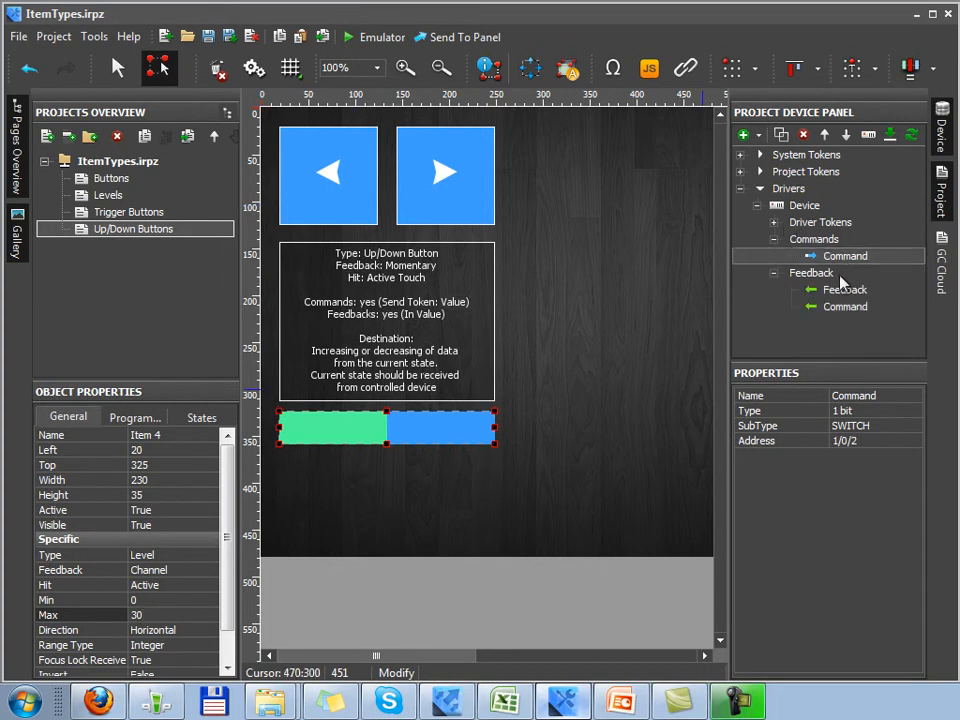
drag(850, 257, 360, 438)
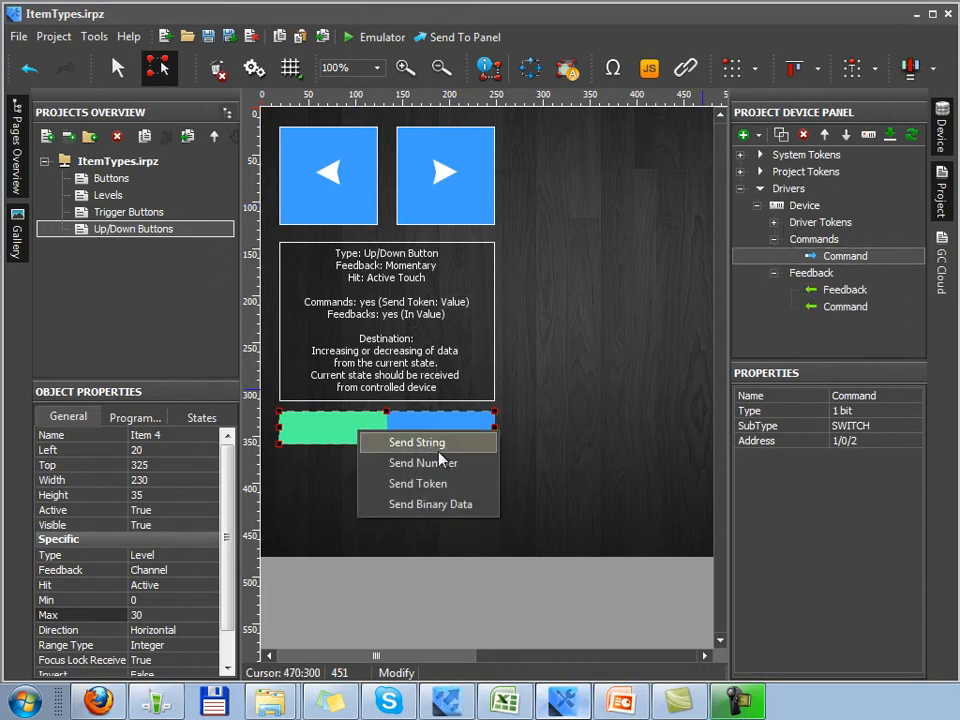
click(474, 487)
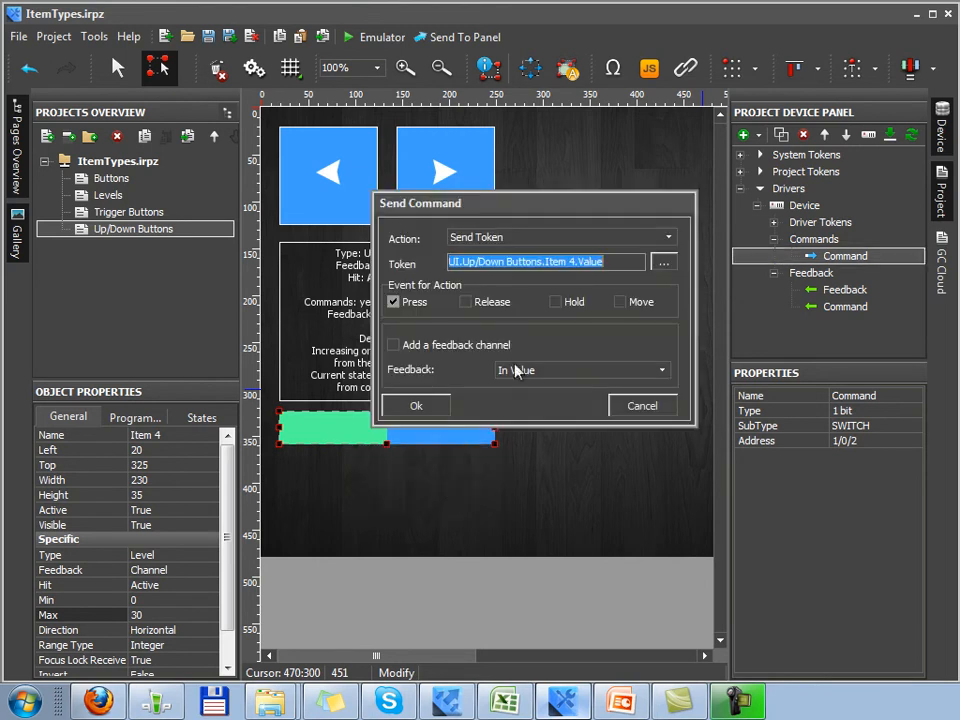
click(393, 345)
click(416, 405)
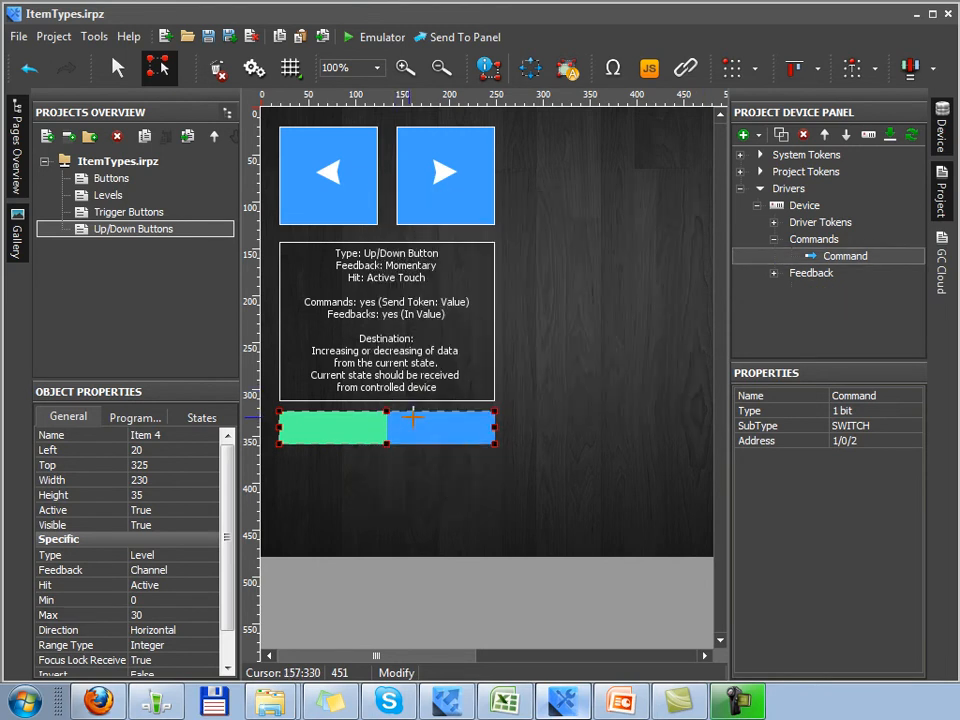
- Launch the project in the emulator and test raising the level by repeatedly activating the right-arrow button
click(372, 37)
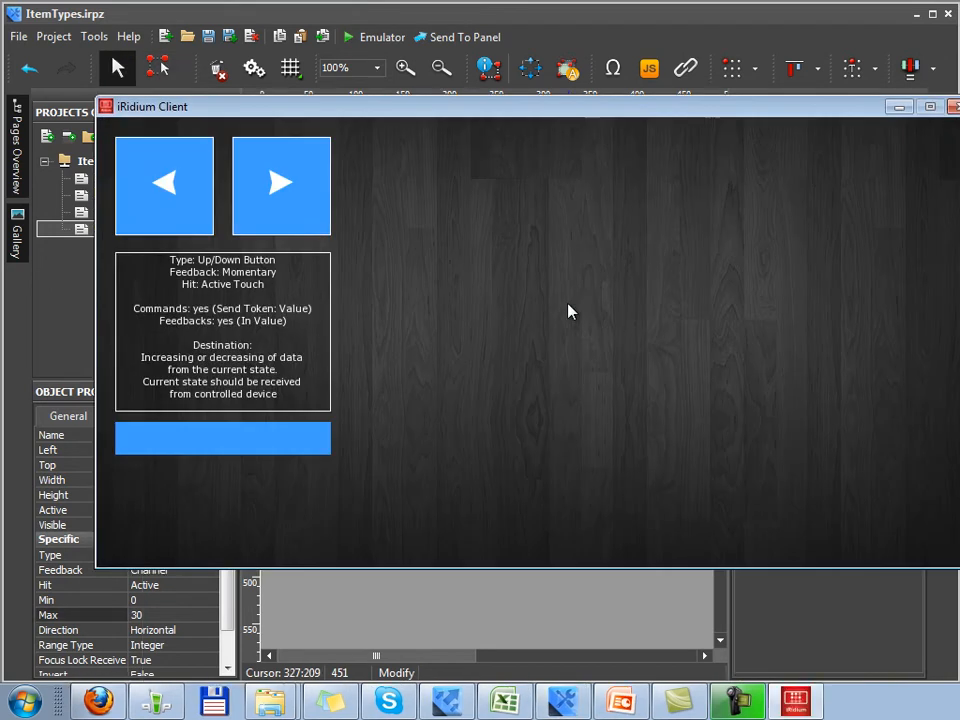
click(285, 185)
click(292, 192)
click(292, 192)
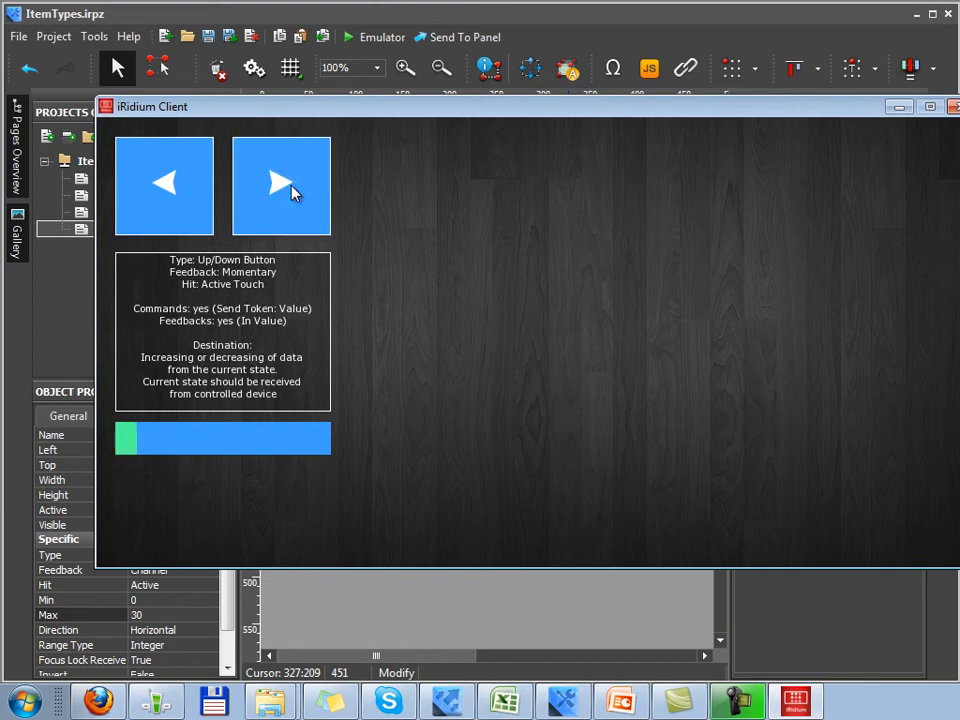
click(292, 192)
click(292, 192)
click(292, 192)
click(292, 192)
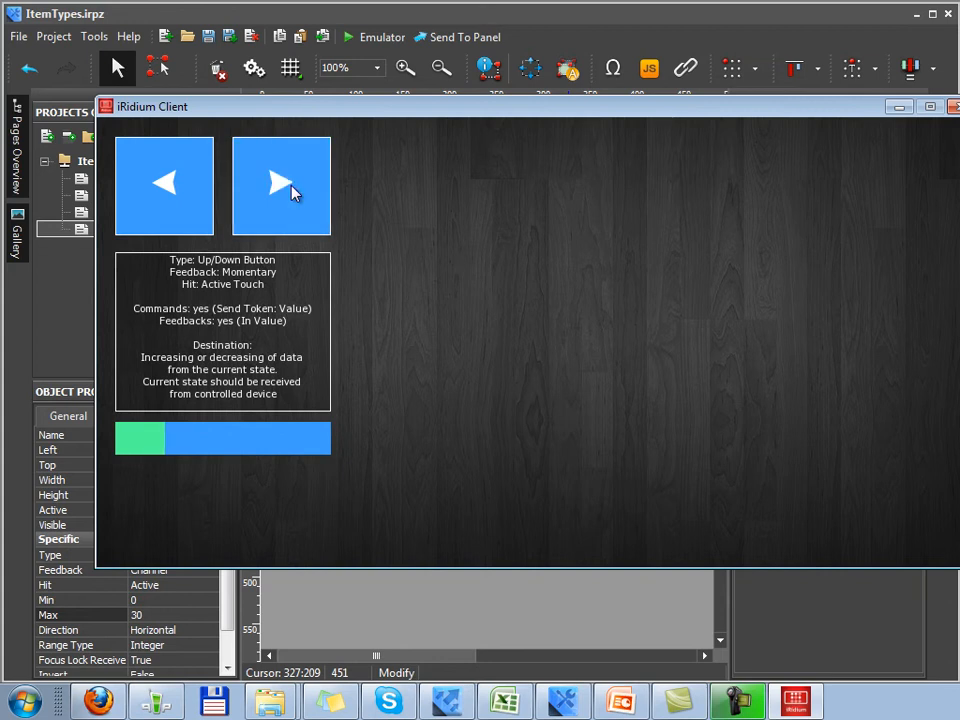
- Test lowering the level with the left-arrow button in the emulator, and try the right-arrow button again
click(195, 207)
click(195, 207)
click(195, 207)
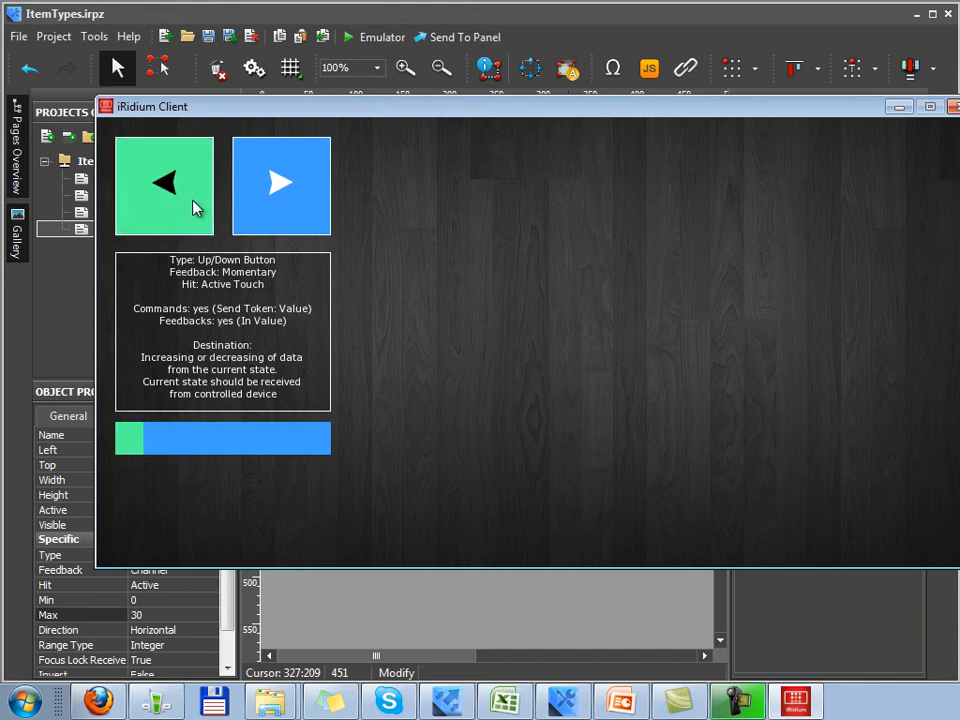
click(195, 207)
click(296, 208)
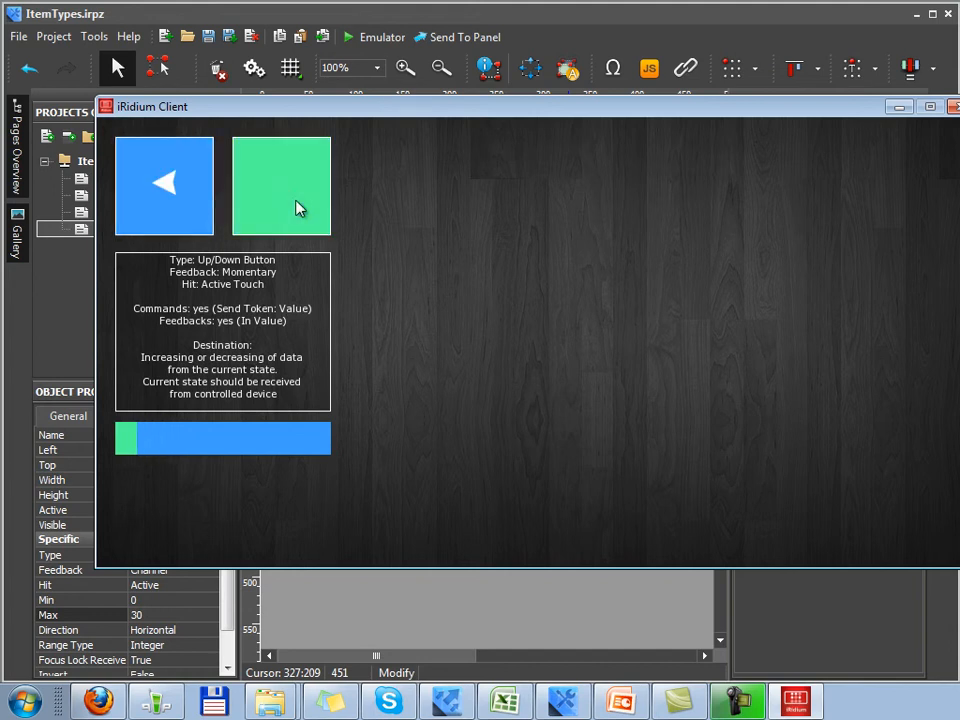